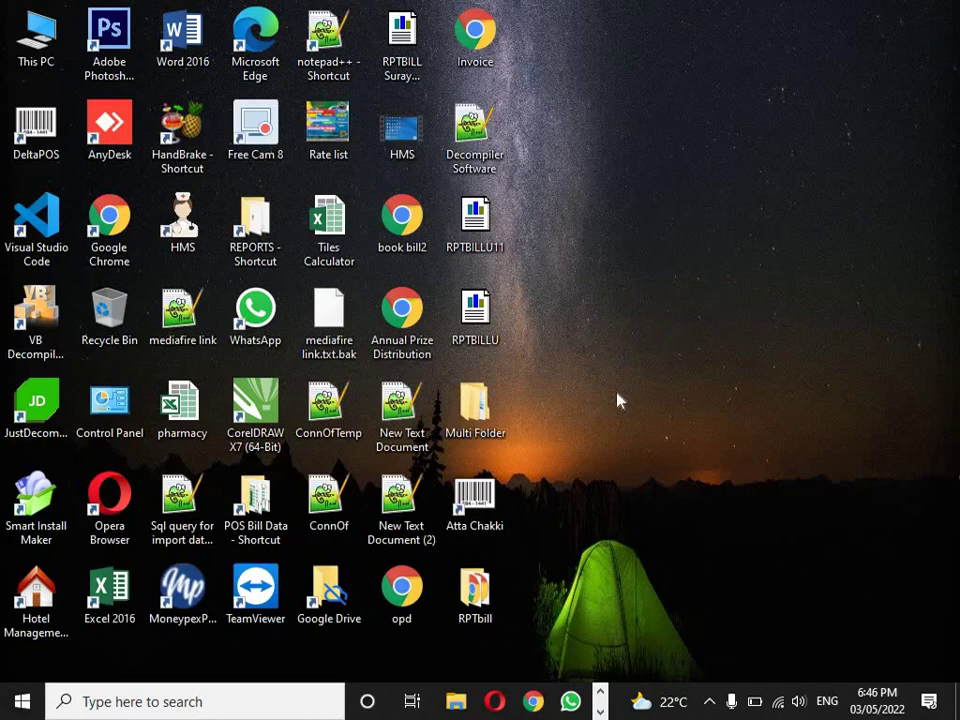
- Launch the Atta Chakki iPOS back office and log in with the user ID and password
double_click(476, 500)
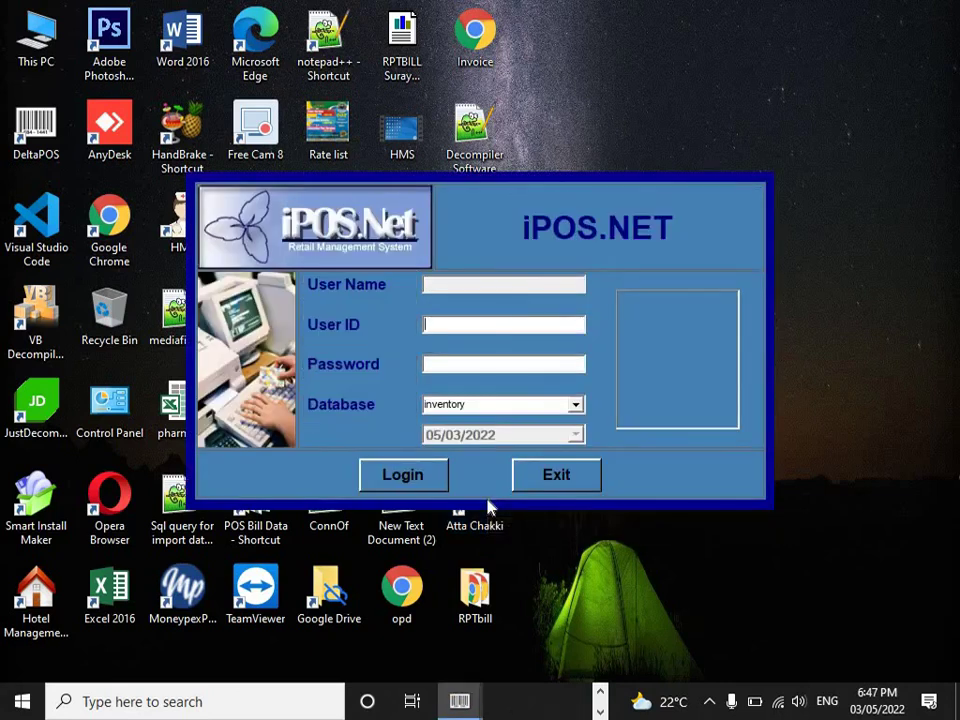
key(BackSpace)
click(426, 364)
key(Return)
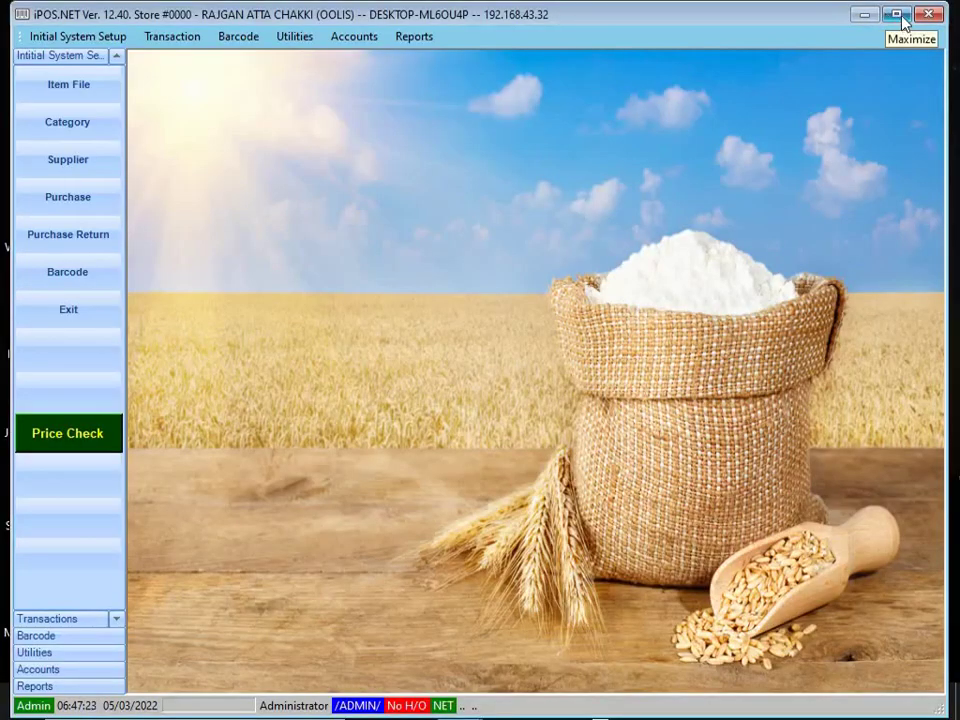
- Maximize the iPOS.NET back-office window to full screen
click(903, 20)
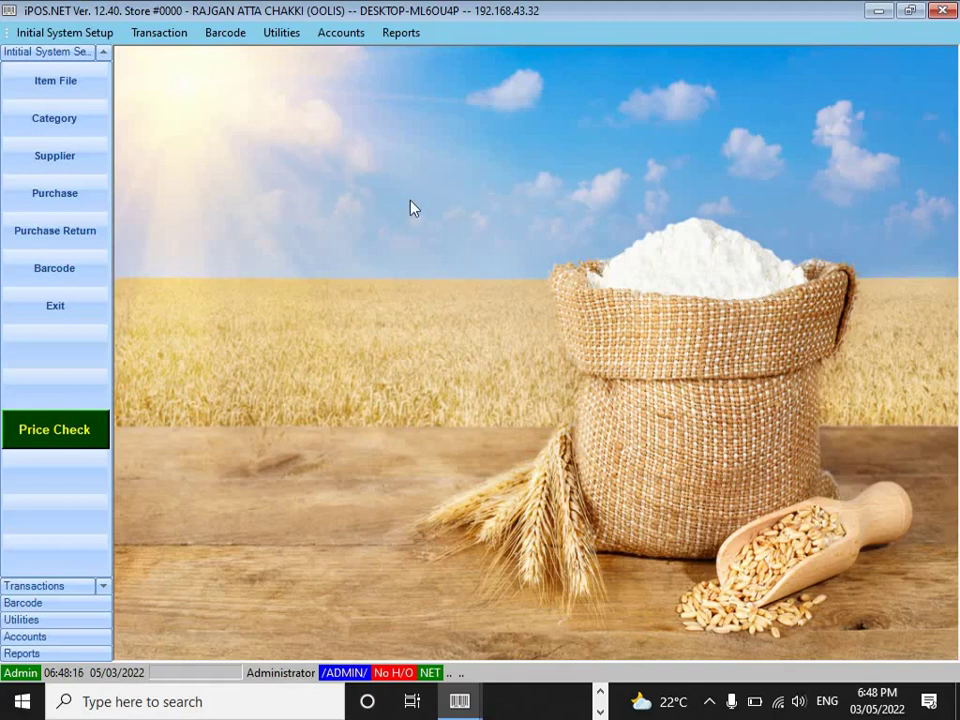
click(78, 90)
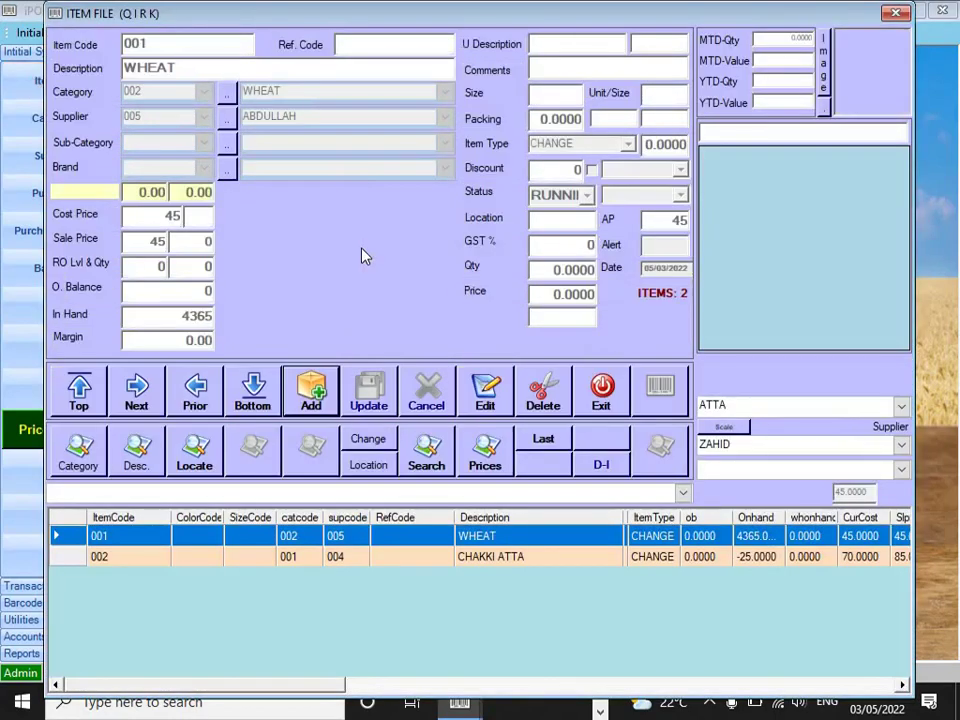
click(497, 557)
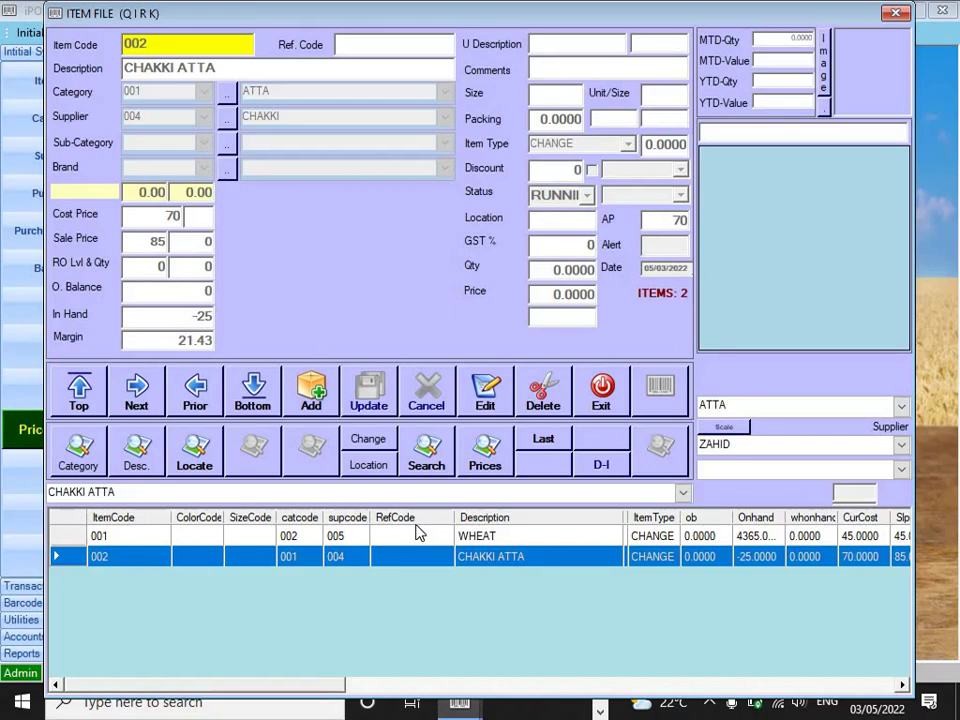
click(603, 396)
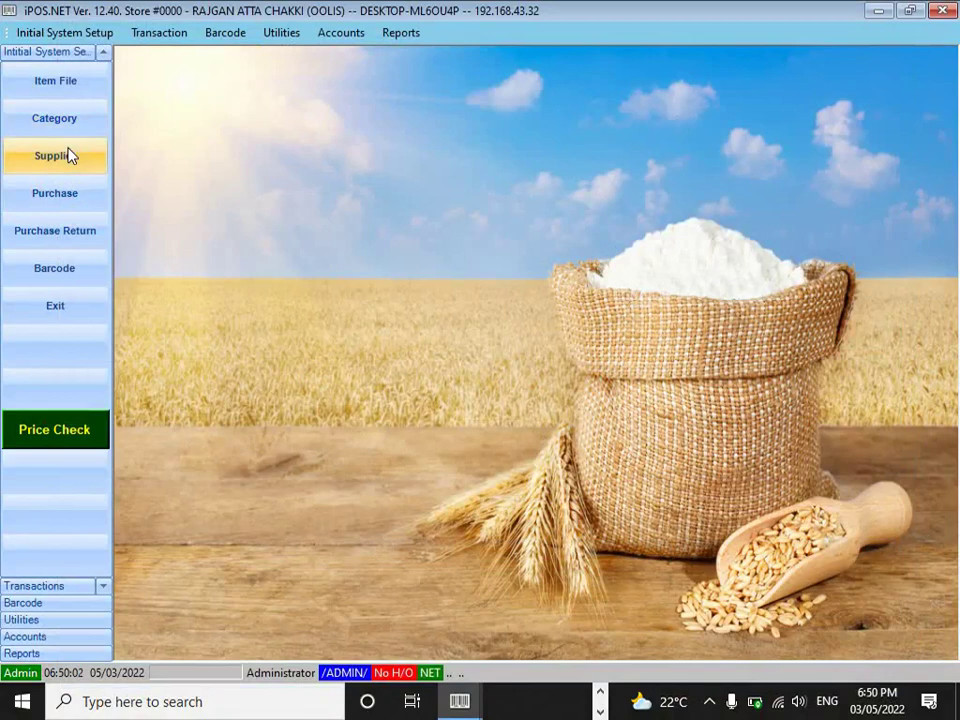
- Open the Supplier records and browse the ZAHID, BILAL, AJMAL and CHAKKI entries
click(68, 155)
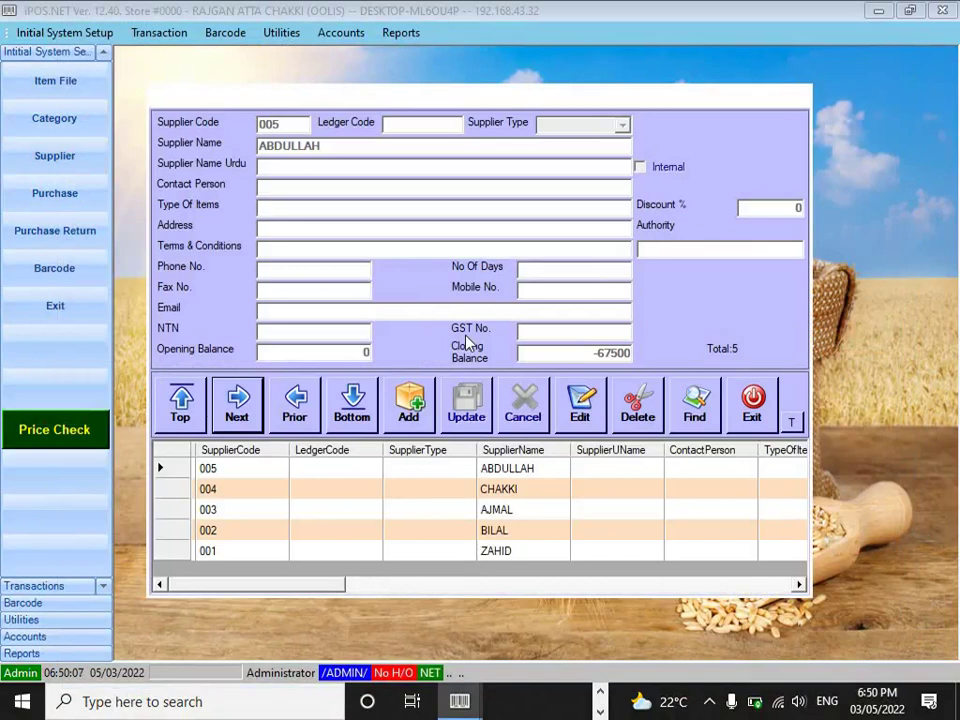
click(490, 550)
click(499, 530)
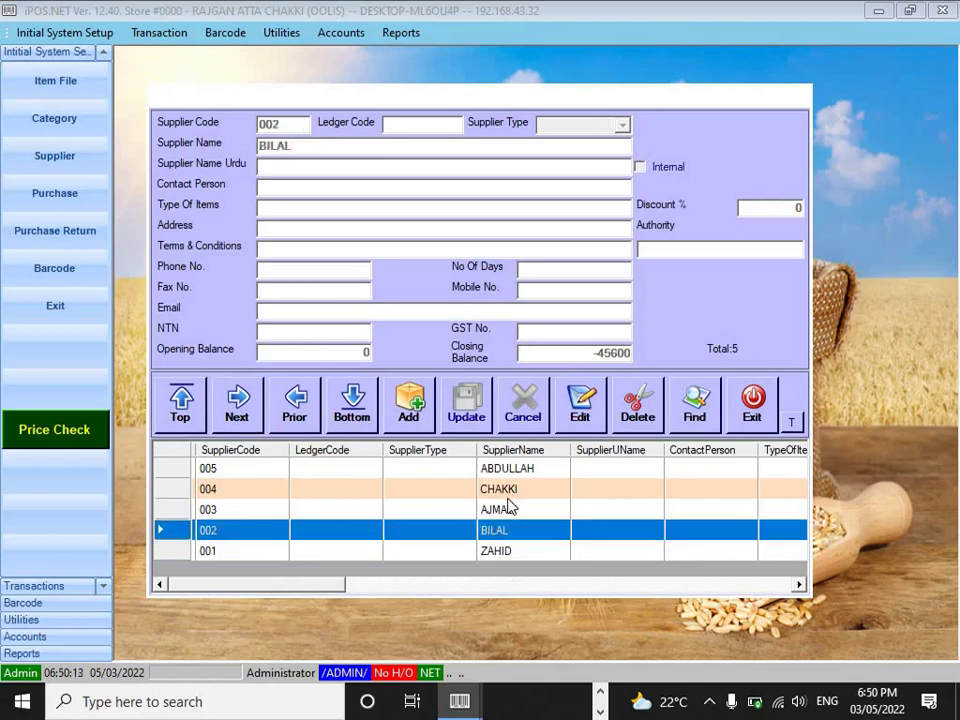
click(505, 508)
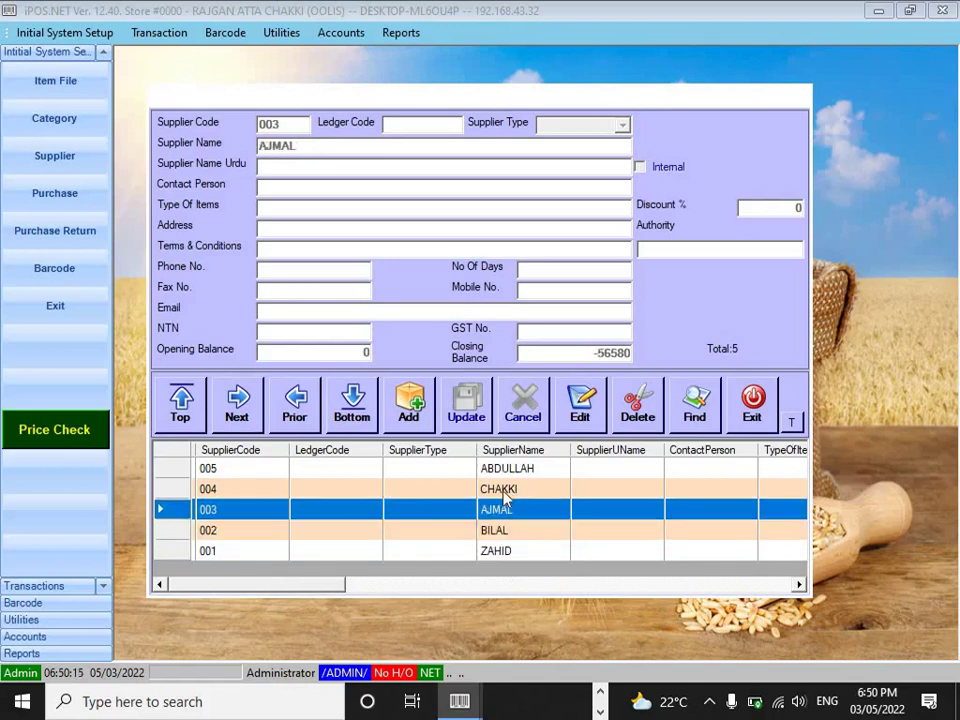
click(505, 492)
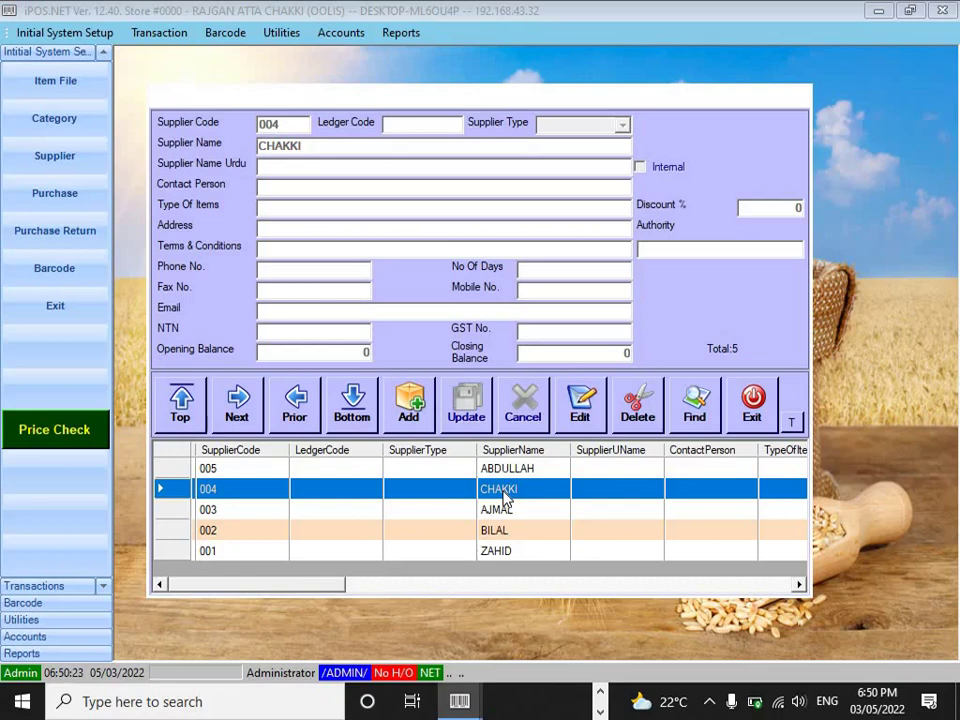
- Add supplier code 006 named HASSAN, save it, and close the supplier records
click(410, 402)
text(006)
key(Return)
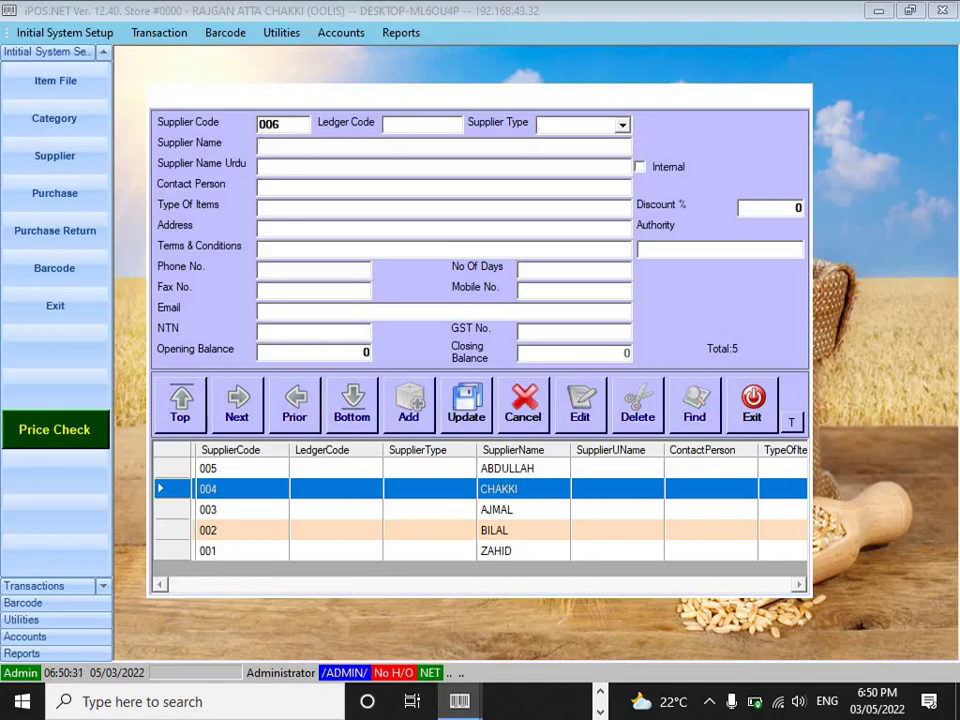
text(HASSAN)
click(460, 406)
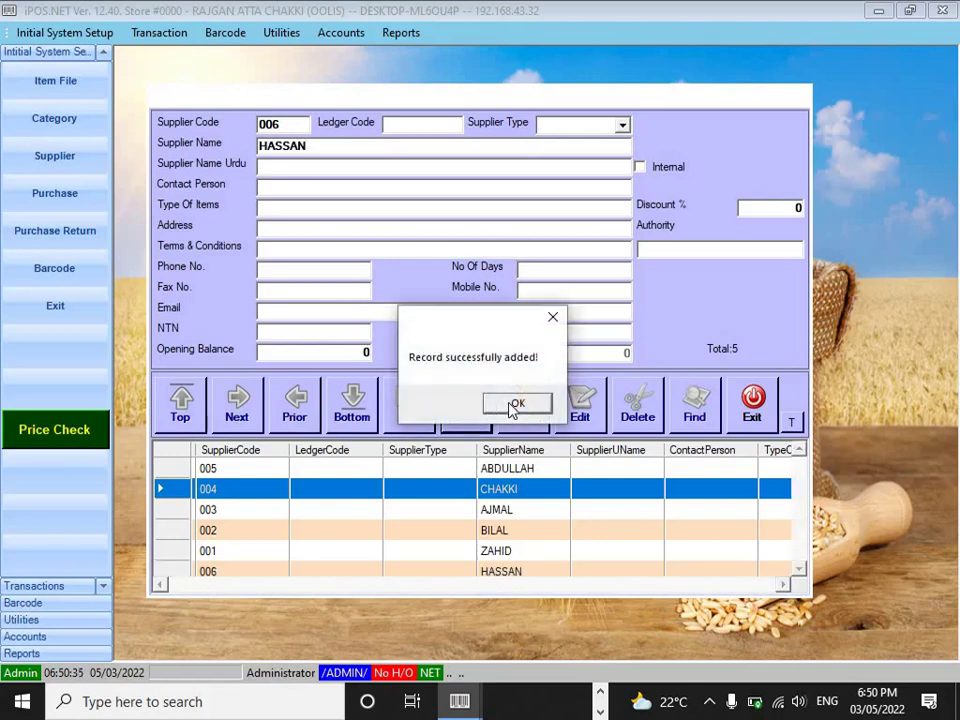
click(516, 404)
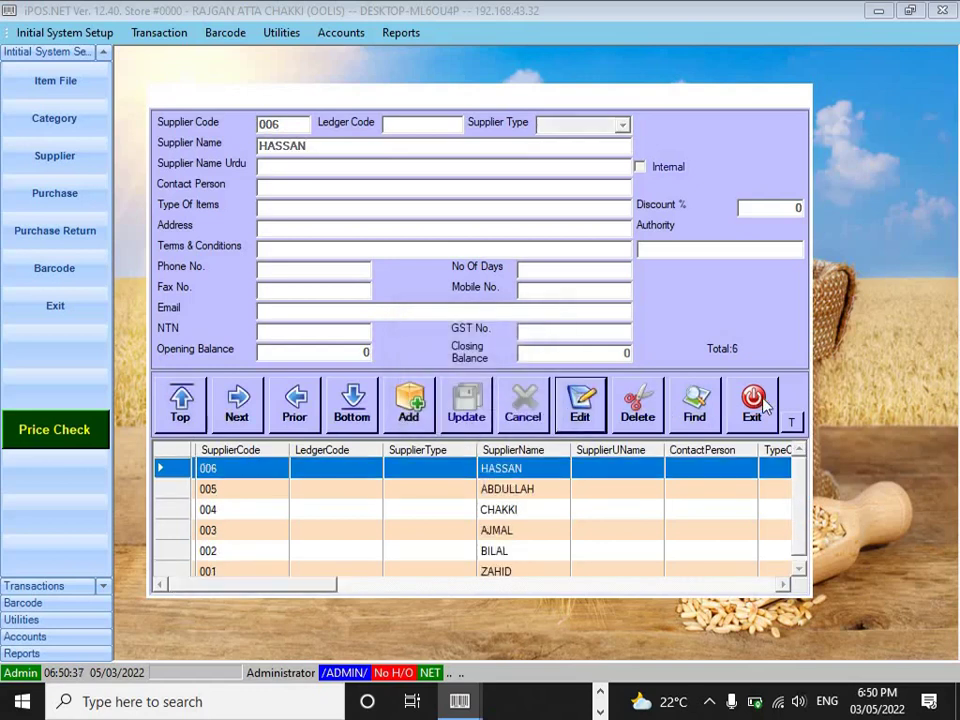
click(762, 404)
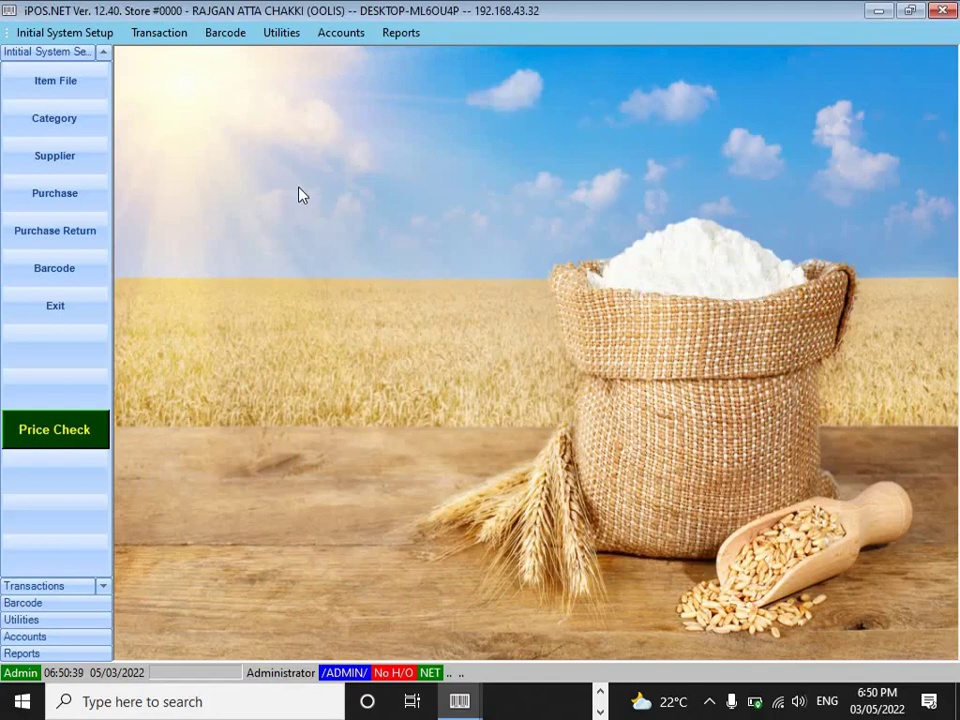
- Create and save a new purchase entry header for supplier 006 HASSAN
click(63, 190)
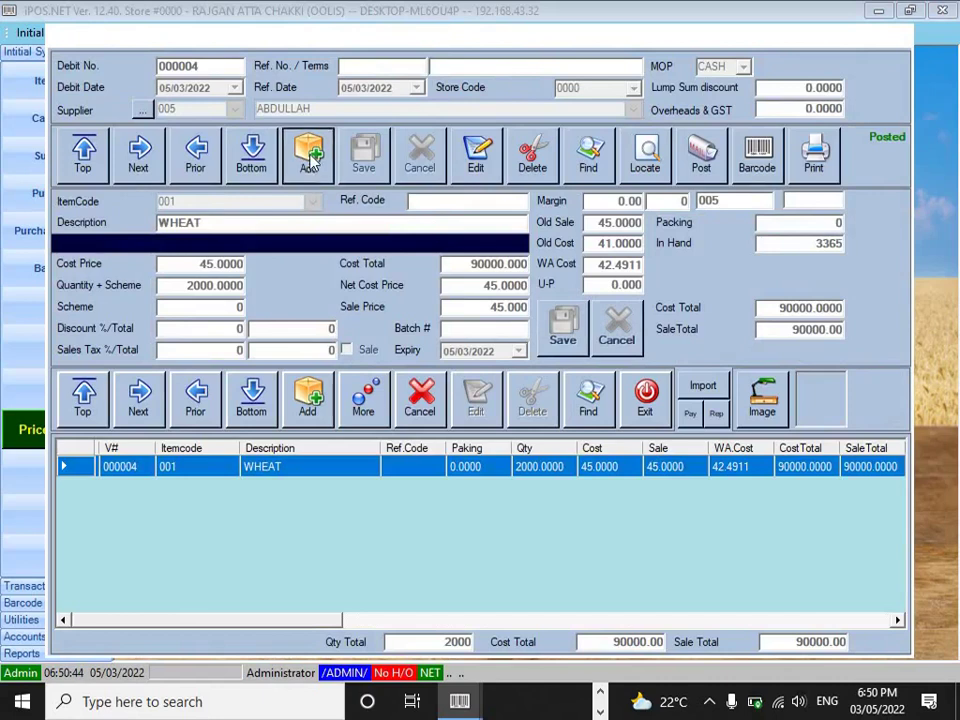
click(309, 156)
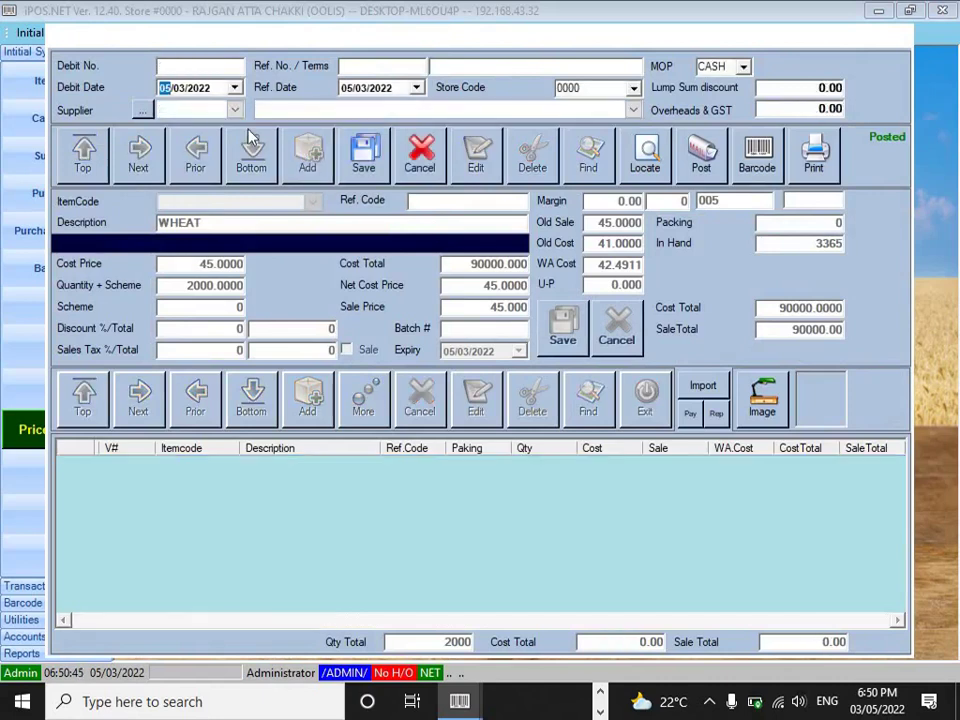
click(235, 111)
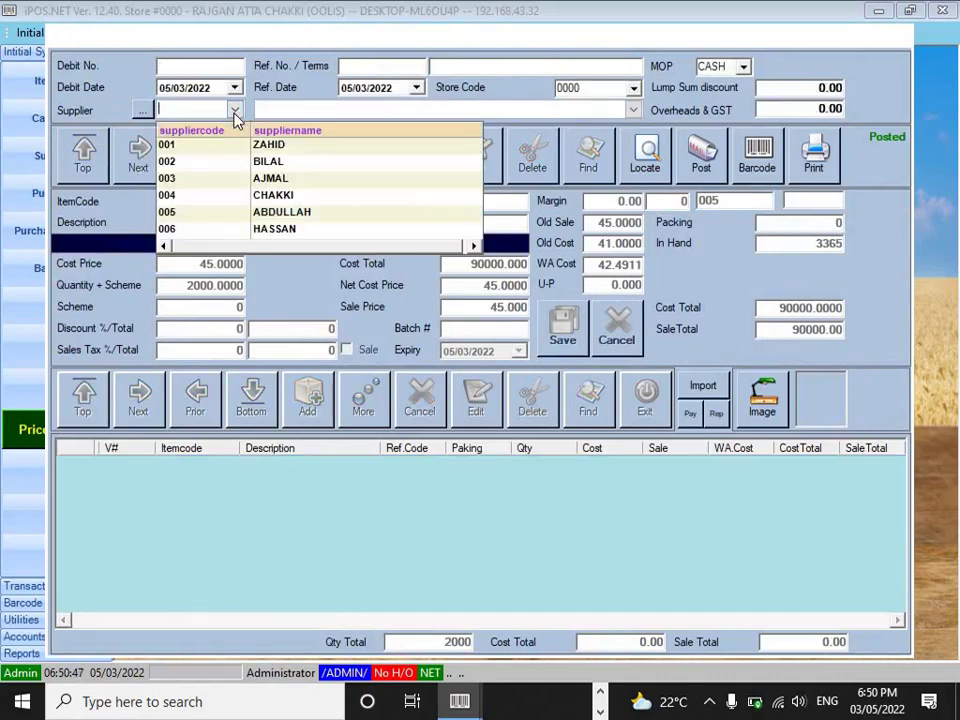
click(316, 229)
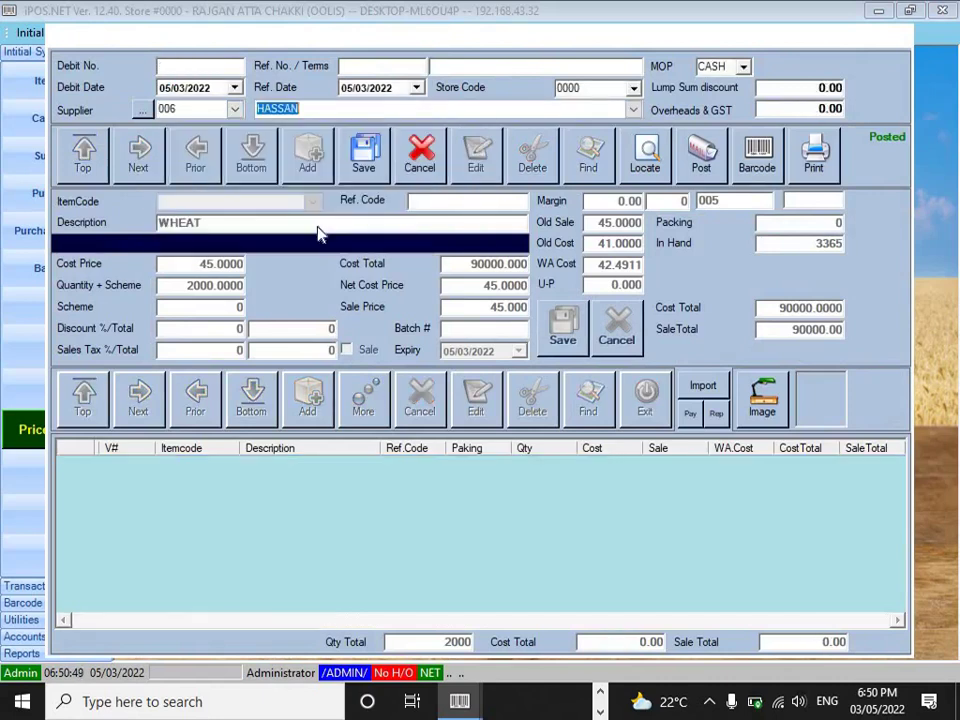
click(366, 145)
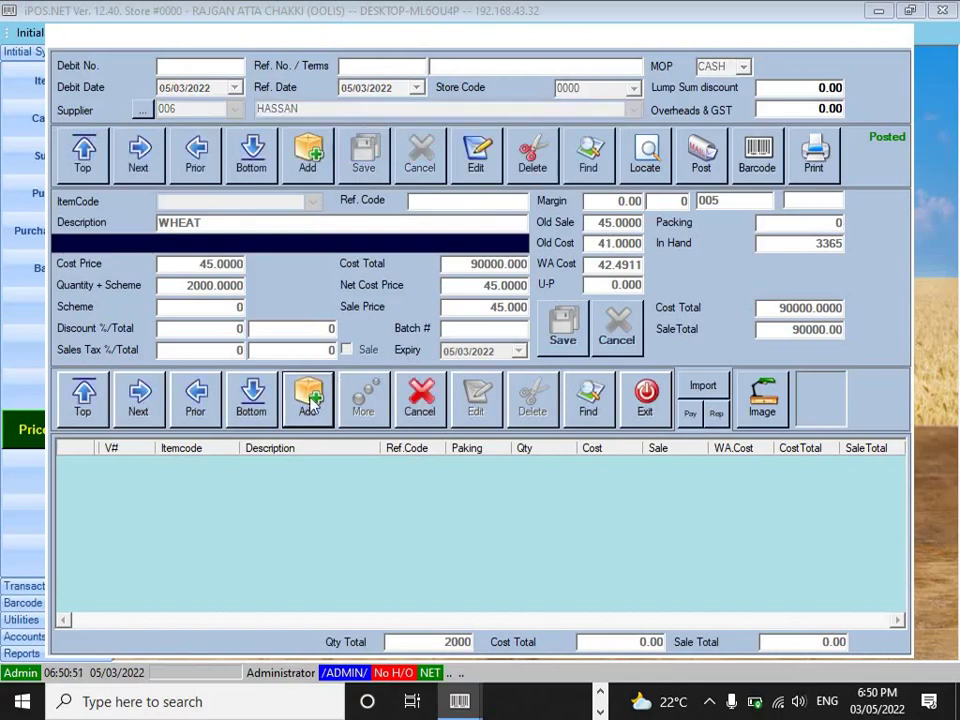
- Add item 001 WHEAT with quantity 1200 at cost 45, totalling 54000
click(310, 400)
text(001)
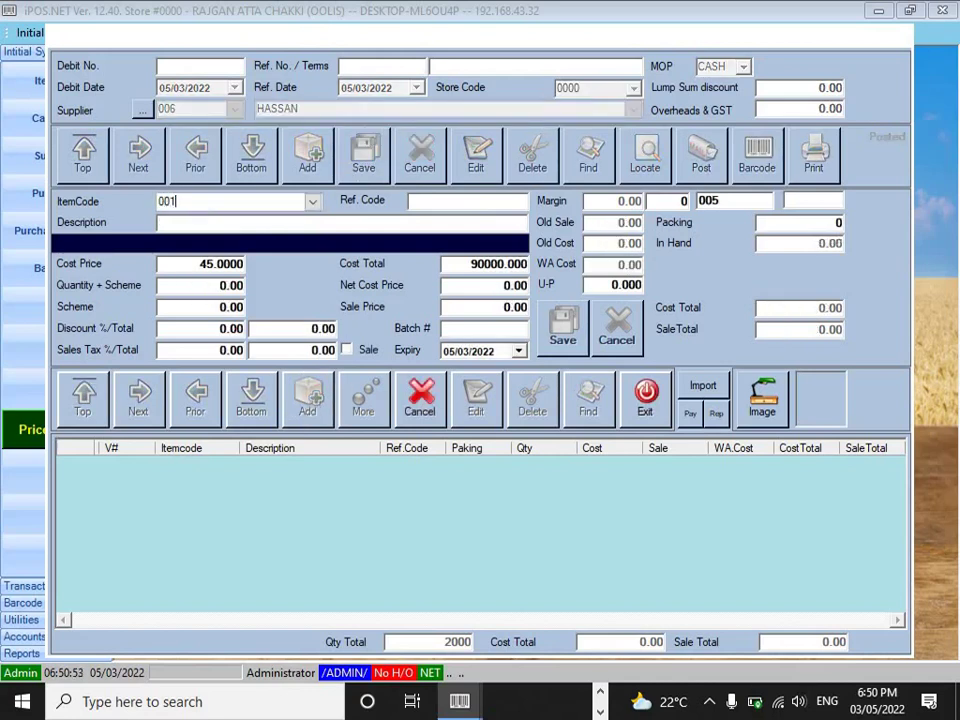
key(Return)
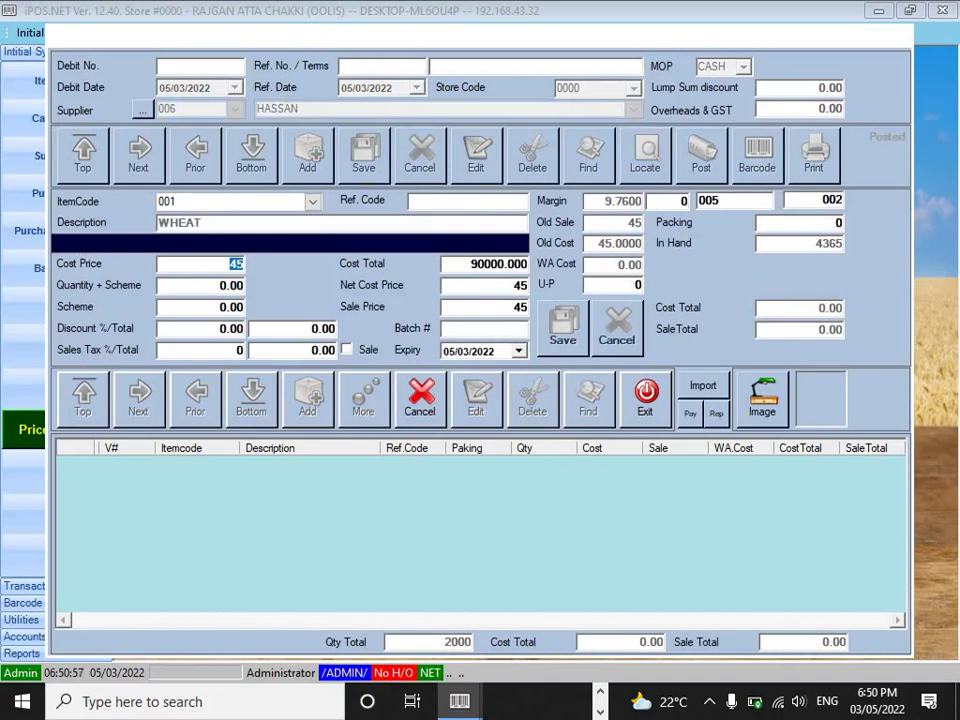
key(Return)
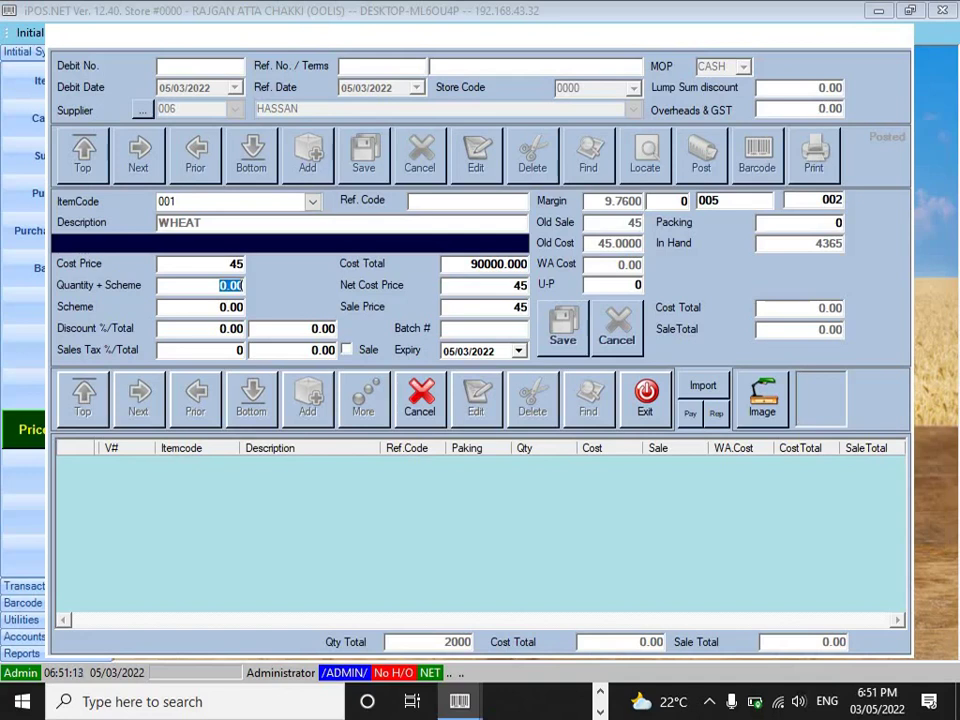
text(1200)
key(Return)
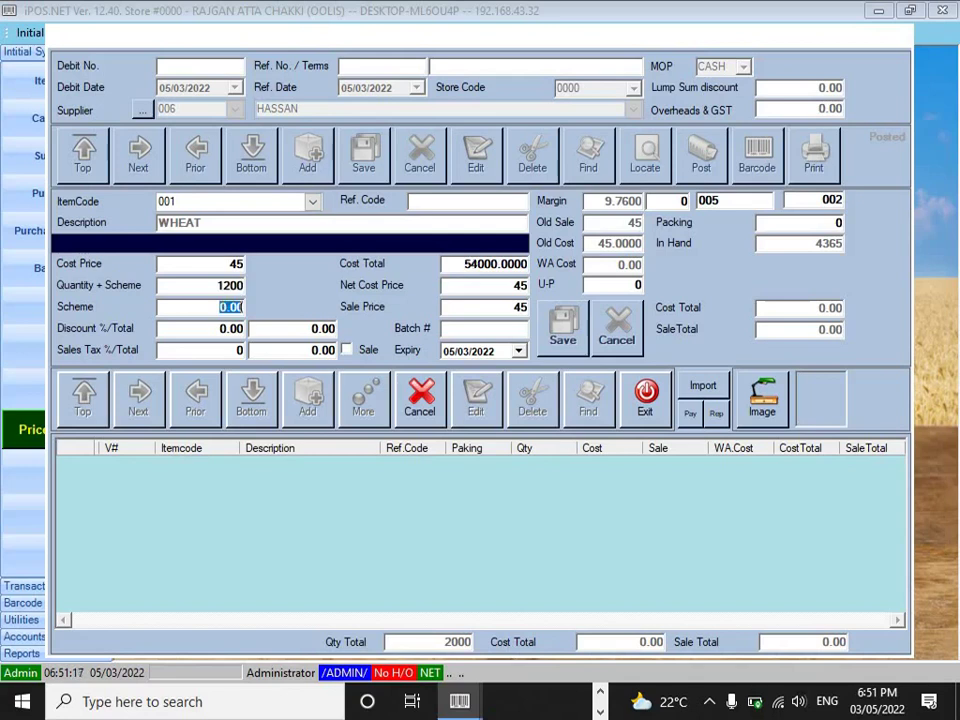
key(Return)
key(Return)
key(Return)
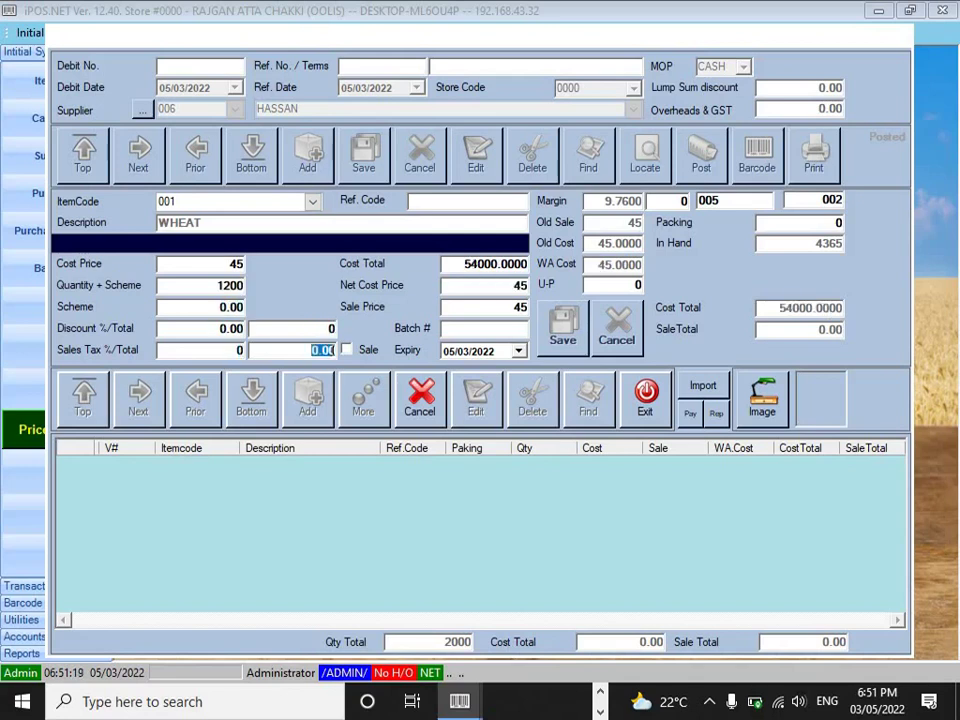
key(Return)
key(Return)
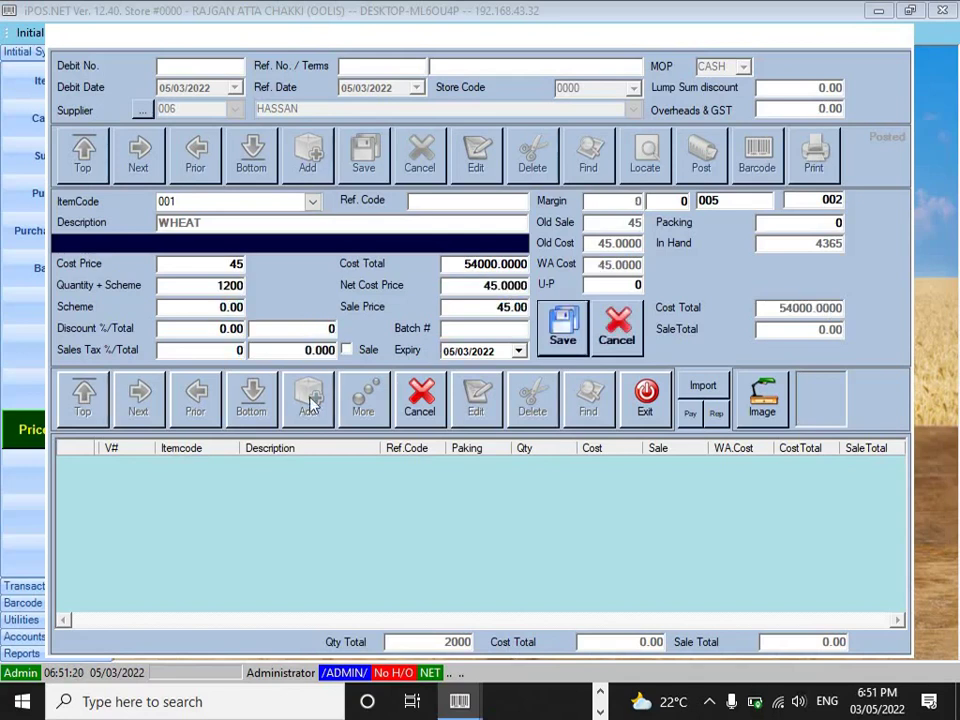
key(Return)
key(Return)
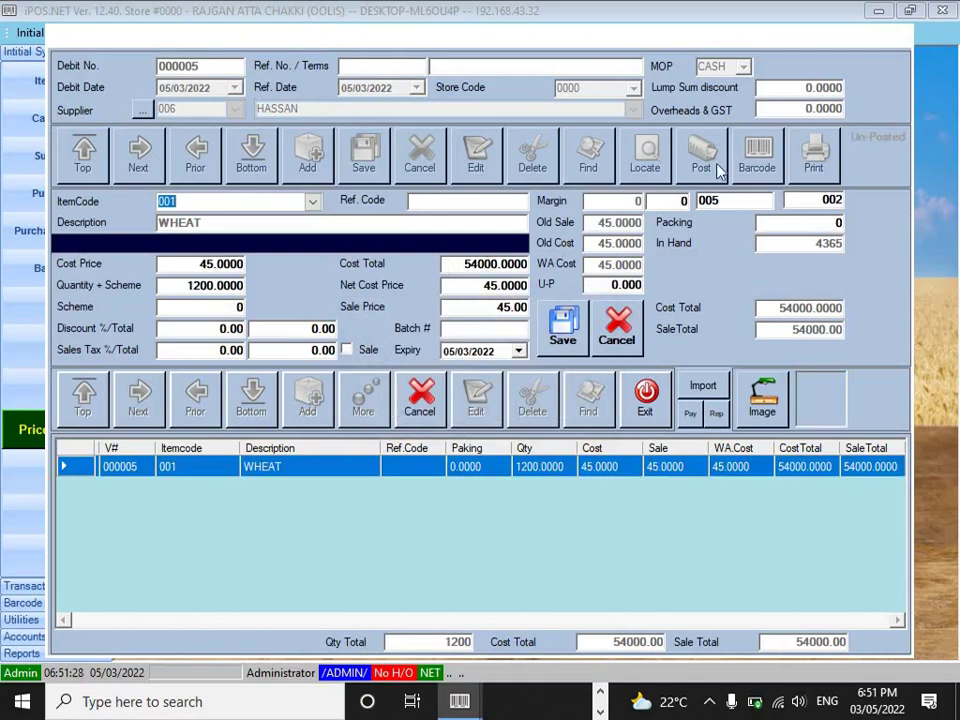
- Post purchase voucher 000005 for HASSAN, confirm the posting, and close the purchase form
click(420, 395)
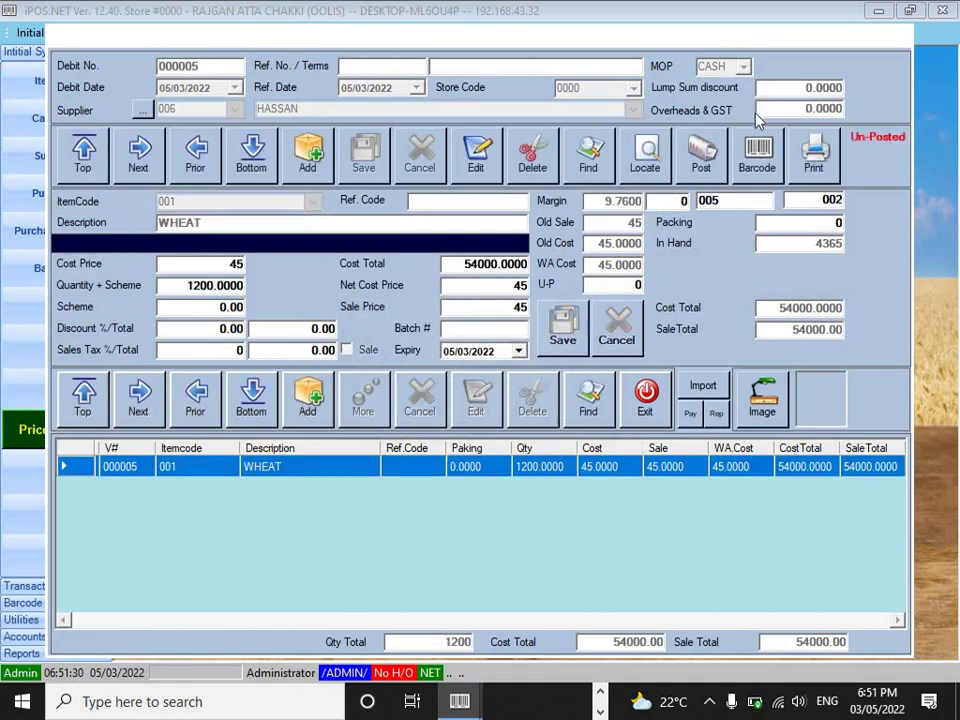
click(701, 155)
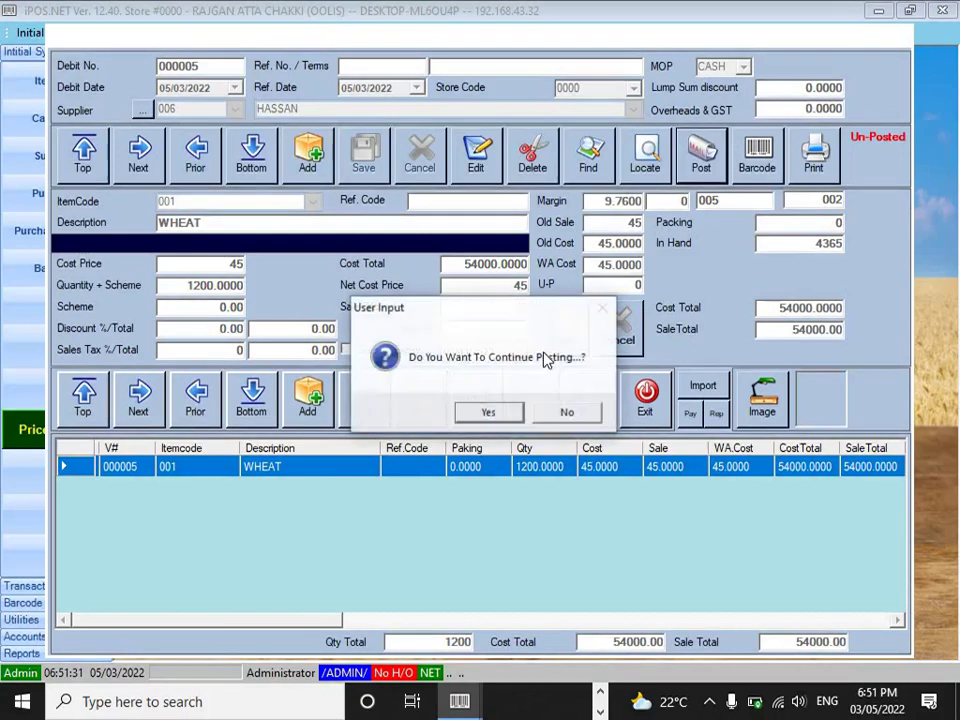
click(489, 411)
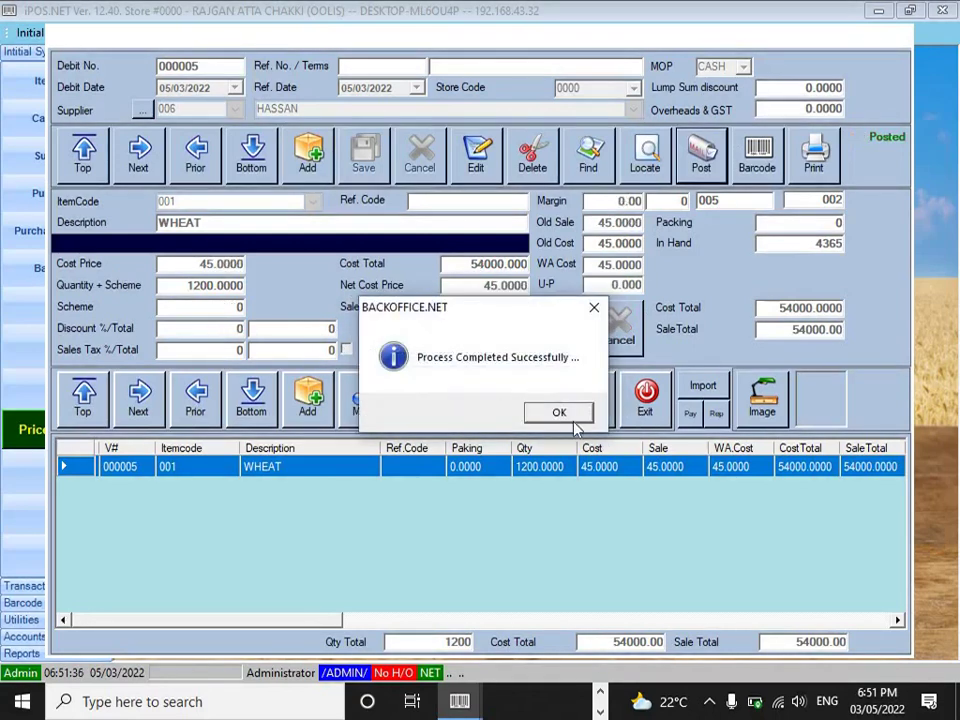
click(560, 417)
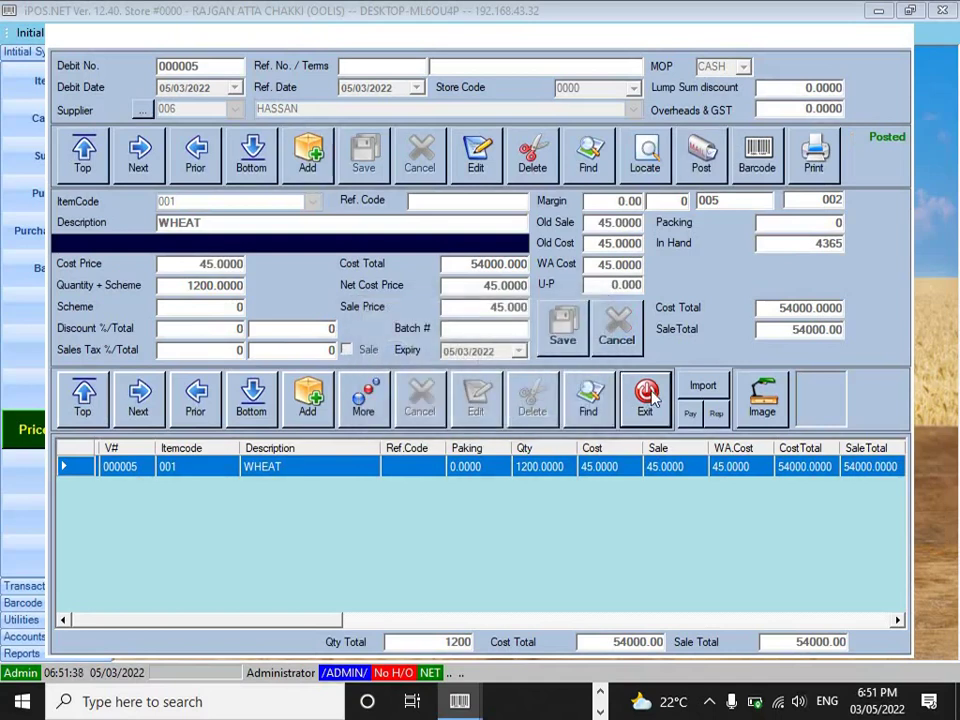
click(646, 396)
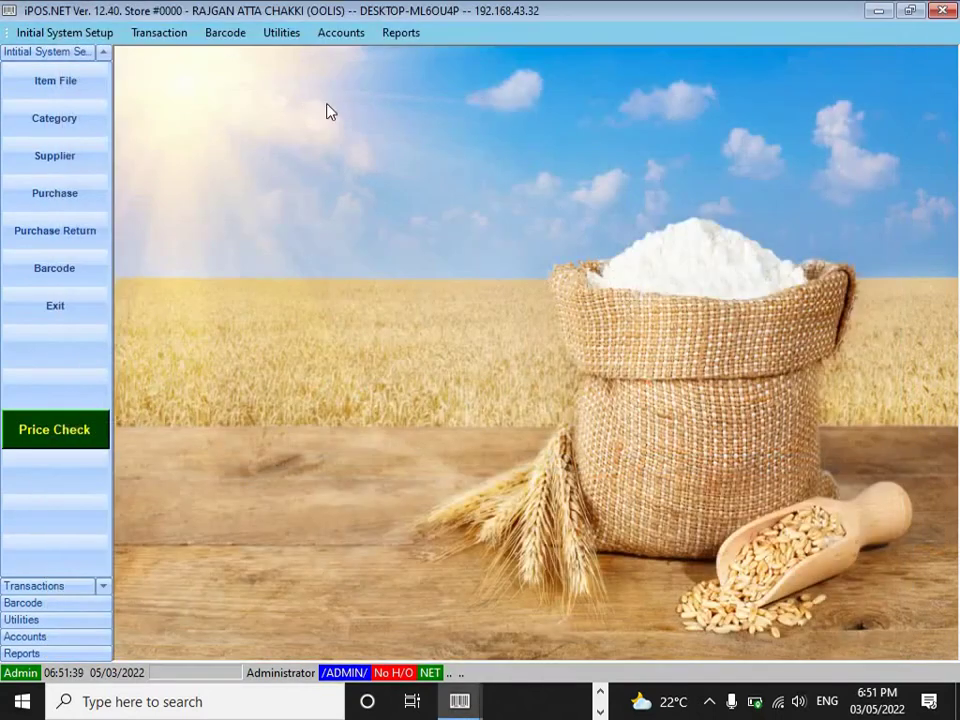
- Open Periodic > Purchase > Item Wise Purchases with start and end item code 1
click(398, 35)
mouse_move(472, 73)
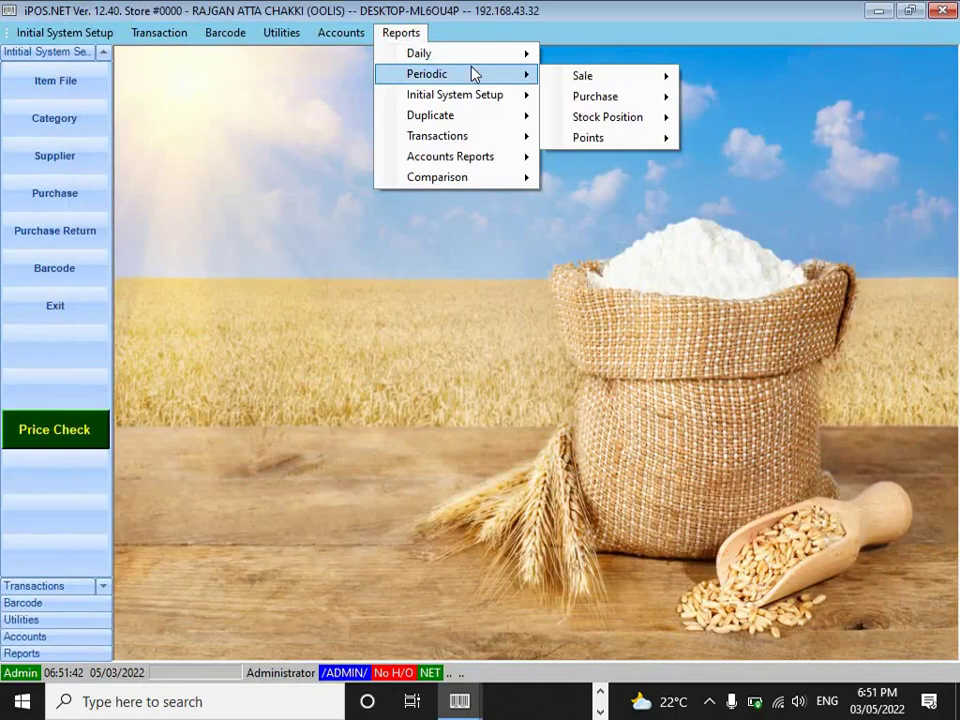
mouse_move(648, 102)
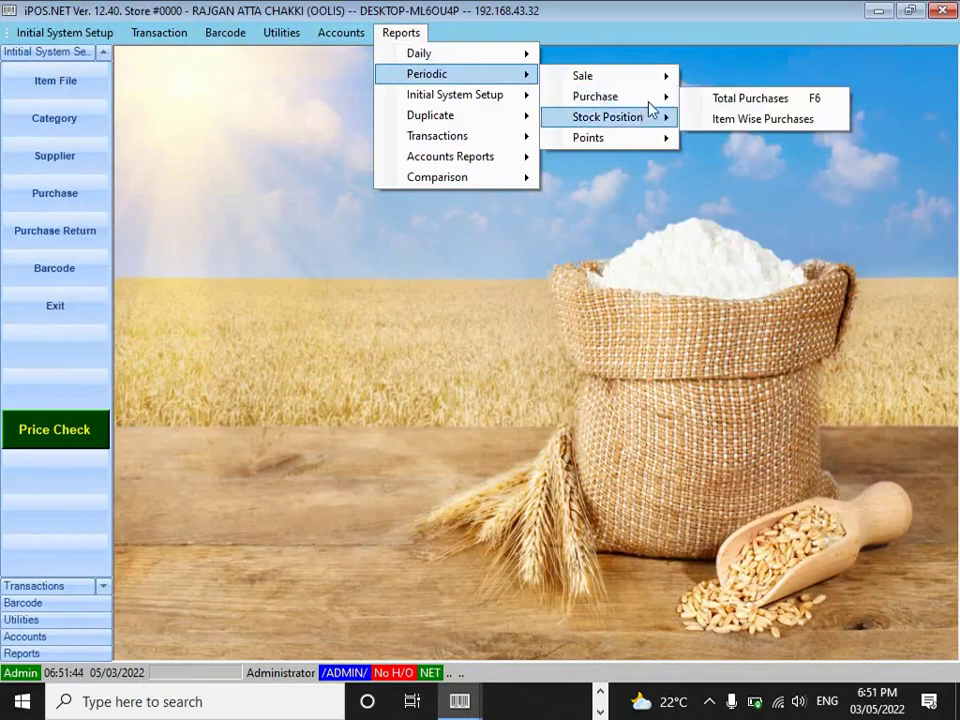
click(731, 120)
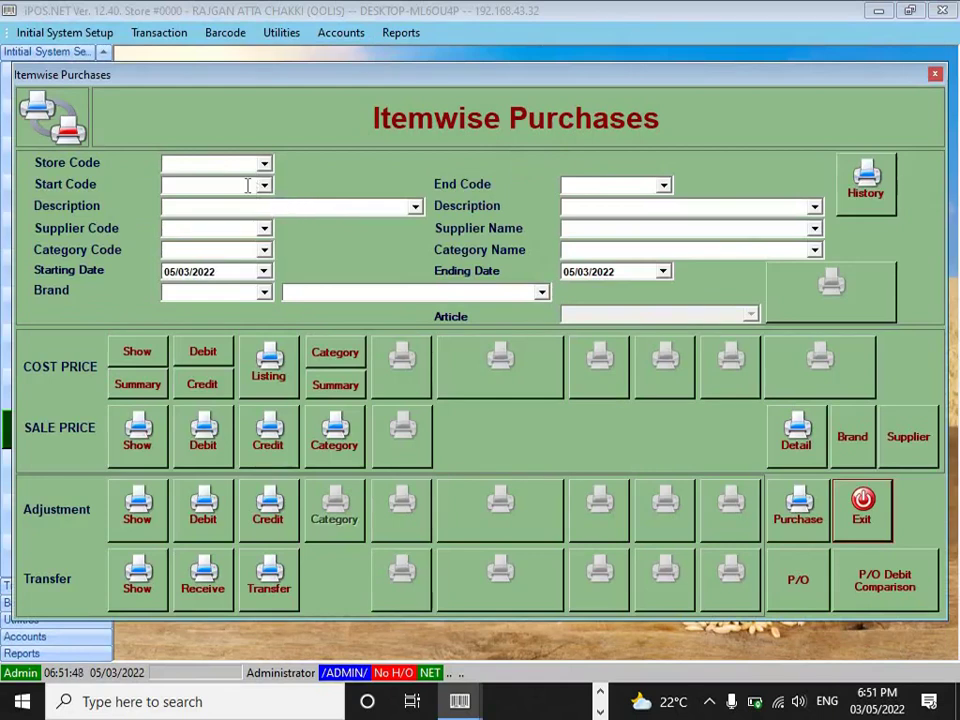
click(247, 185)
text(1)
key(Return)
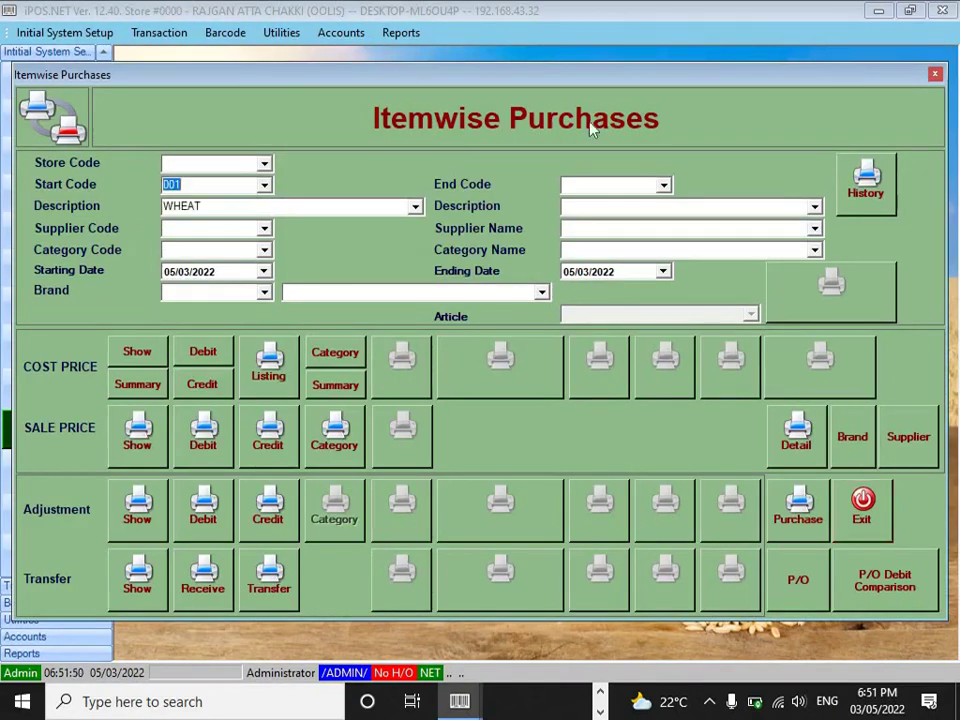
click(615, 186)
text(1)
key(Return)
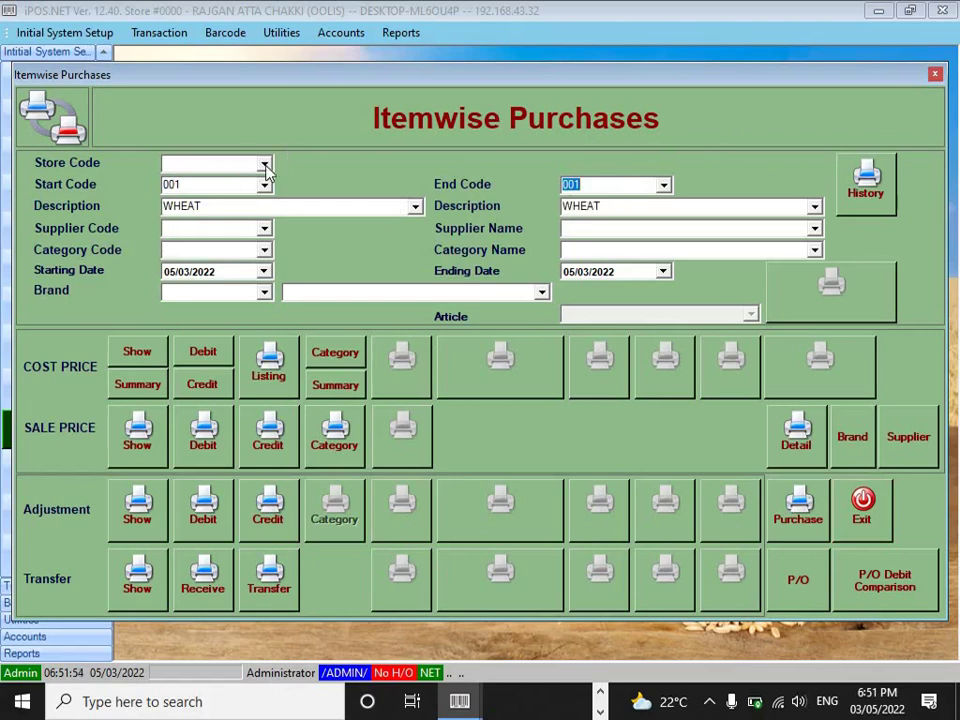
- Select store 0000 and generate the Sale Price Debit report
click(264, 165)
click(231, 190)
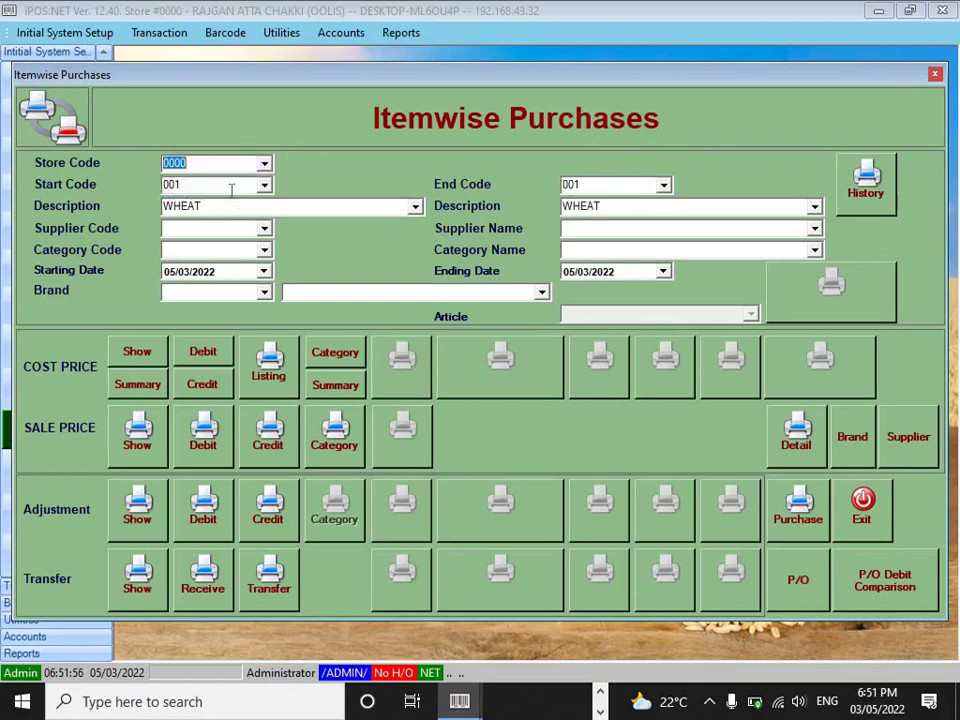
click(203, 428)
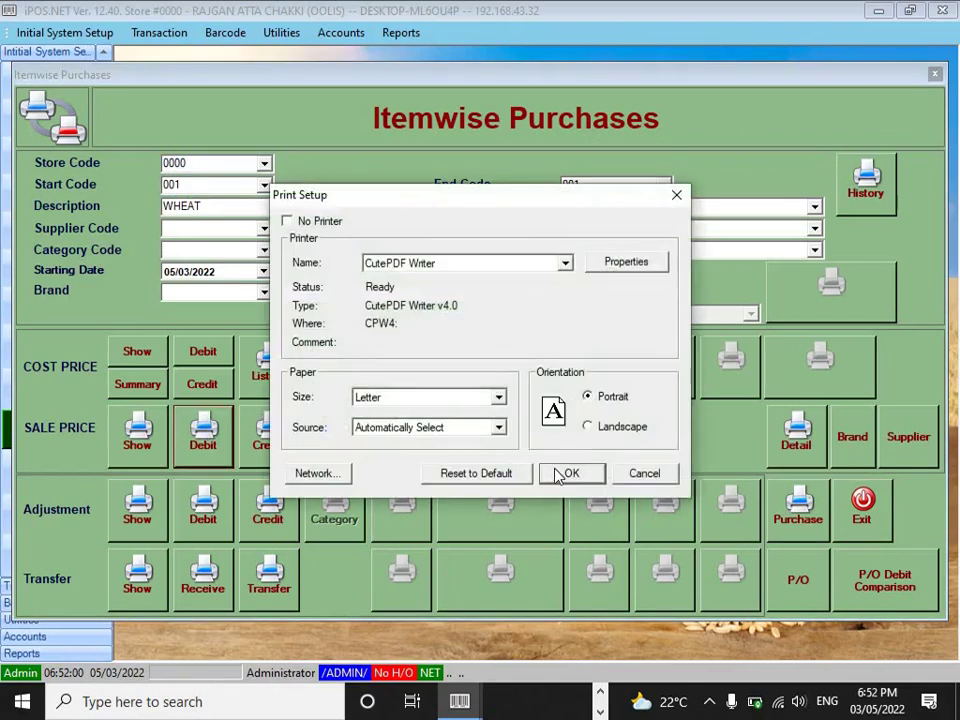
click(562, 474)
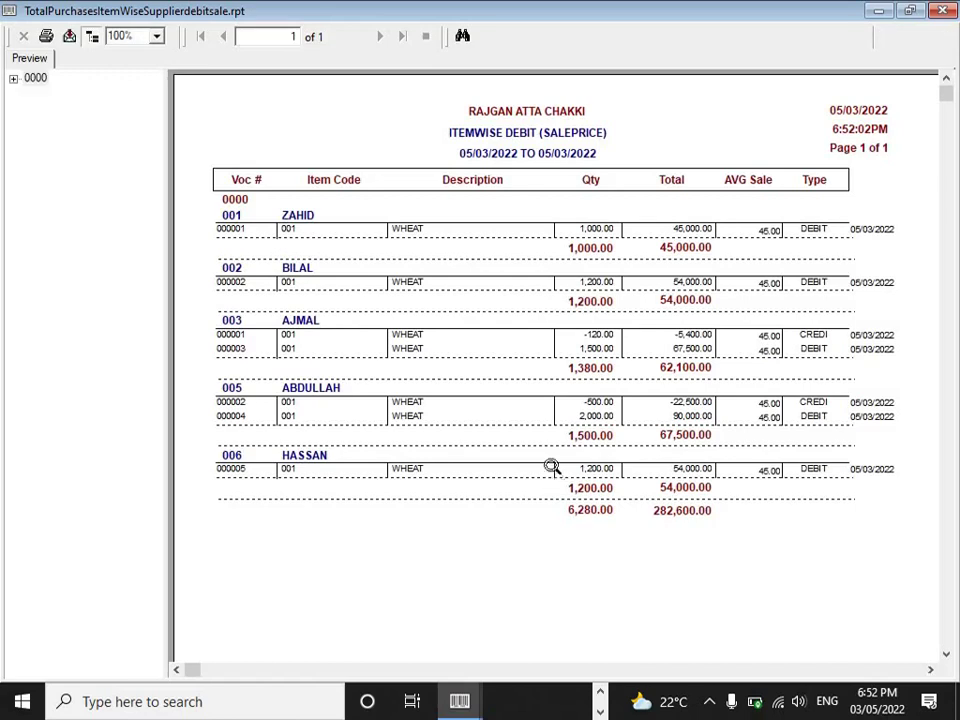
- Review the first three suppliers' wheat quantities: subtotals 1,000, 1,200 and 1,380
click(409, 216)
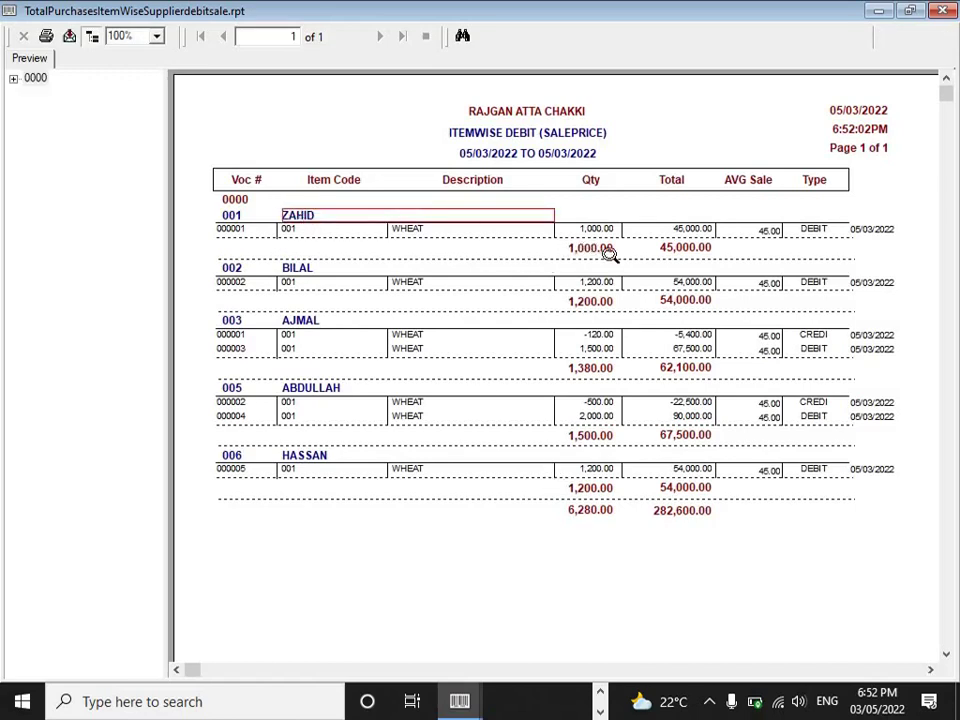
click(608, 252)
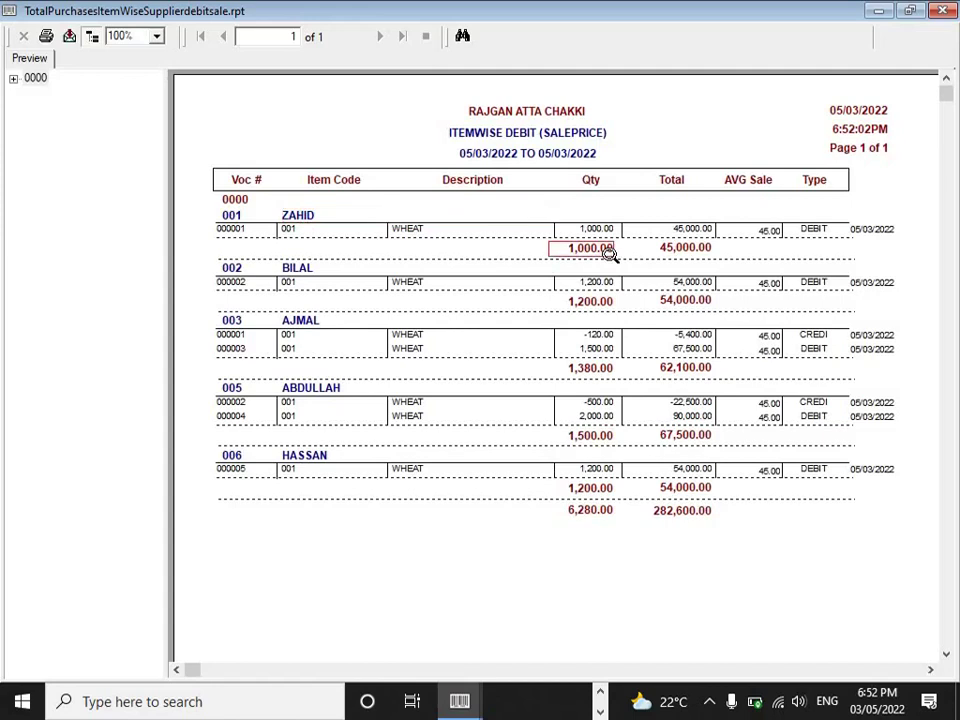
click(298, 269)
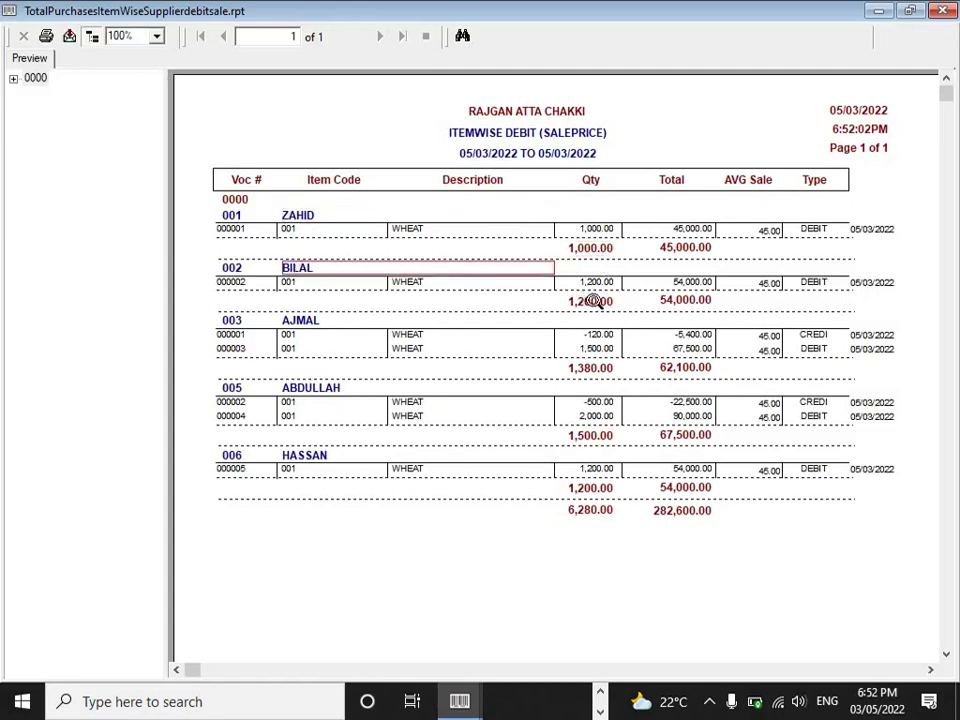
click(594, 301)
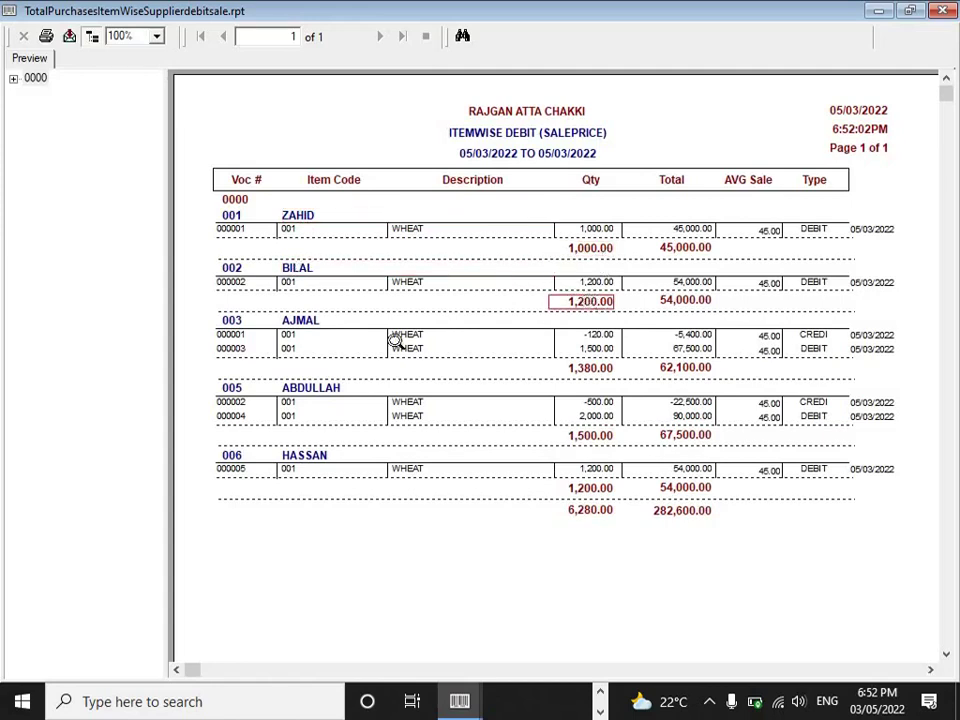
click(305, 322)
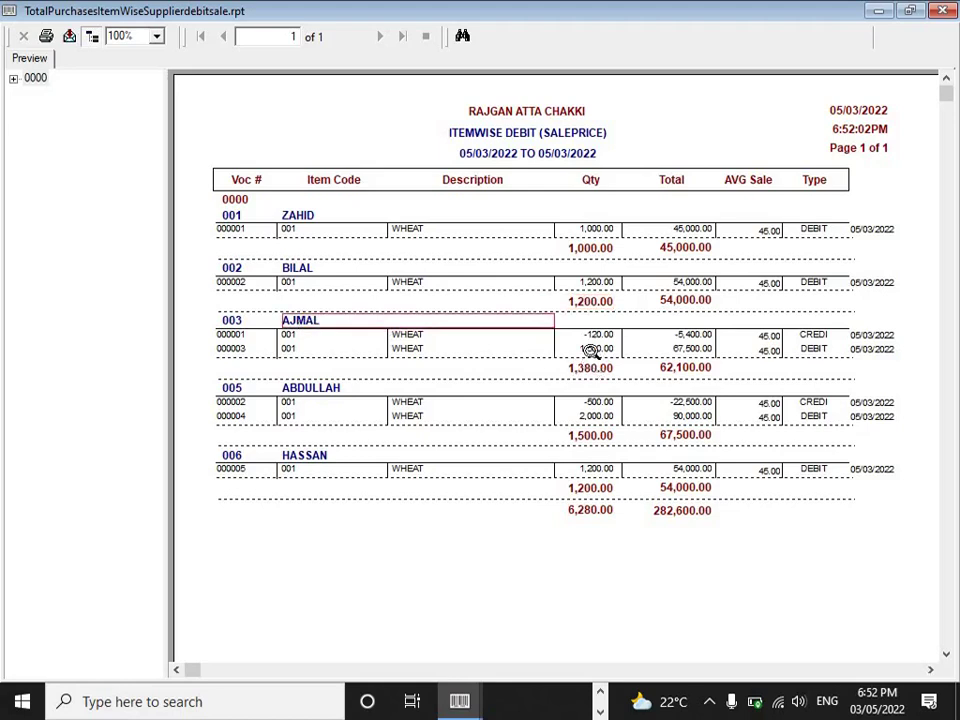
click(591, 349)
click(595, 334)
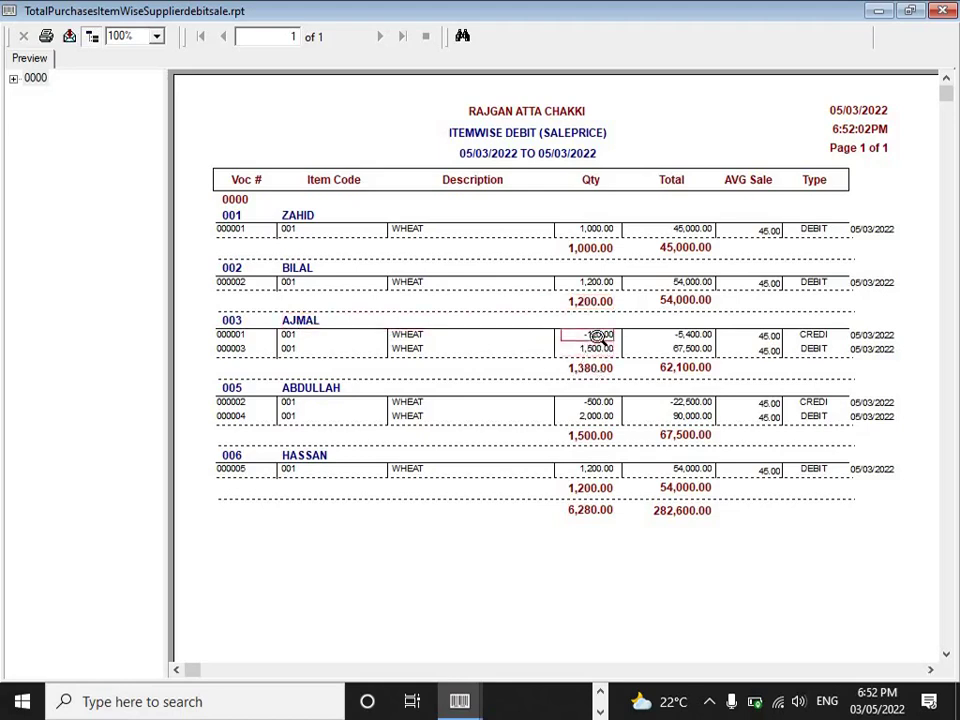
click(594, 369)
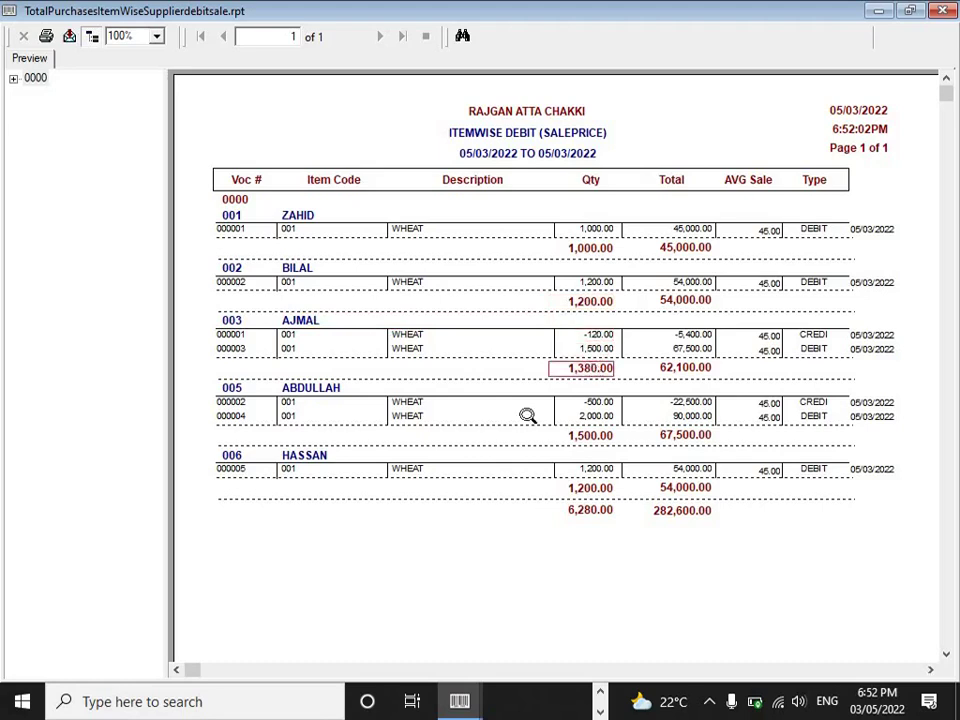
- Review the remaining suppliers' subtotals of 1,500 and 1,200, then close the preview
click(334, 391)
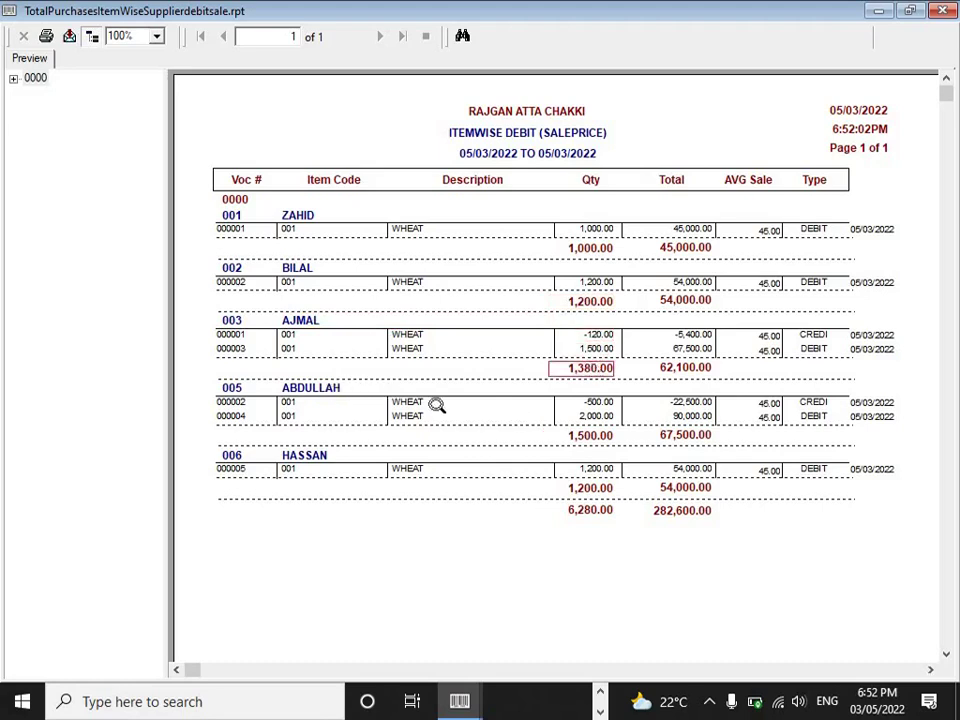
click(590, 416)
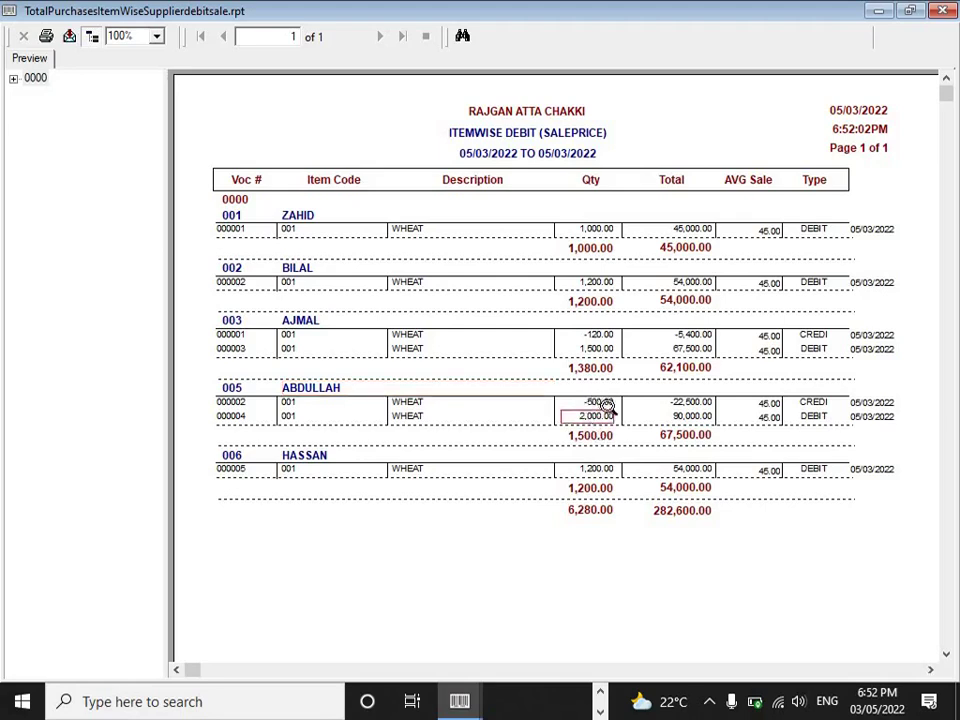
click(604, 402)
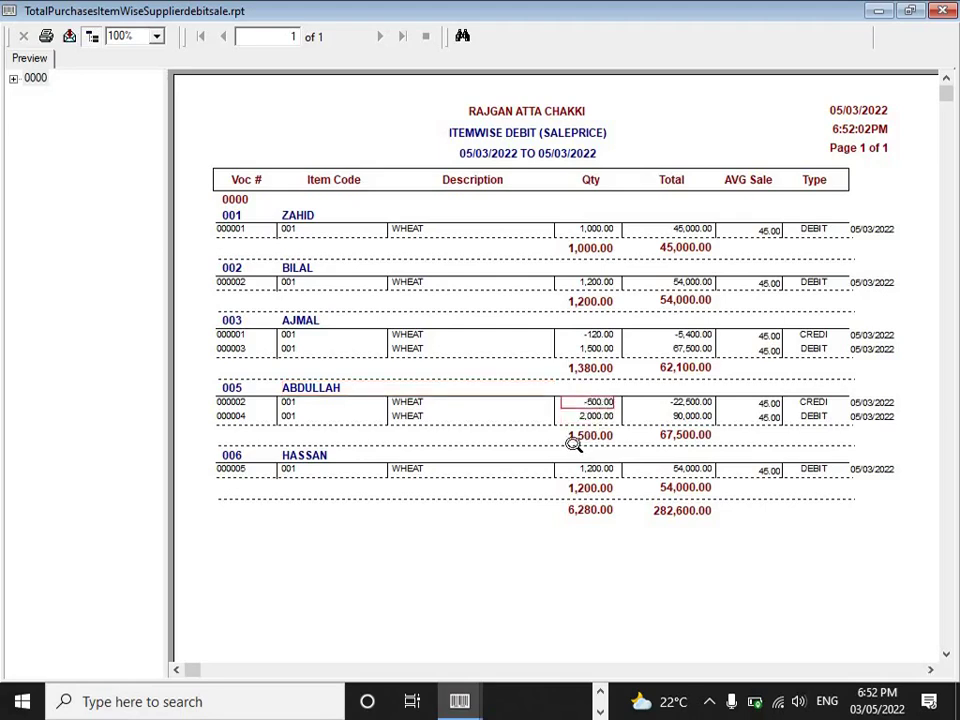
click(579, 440)
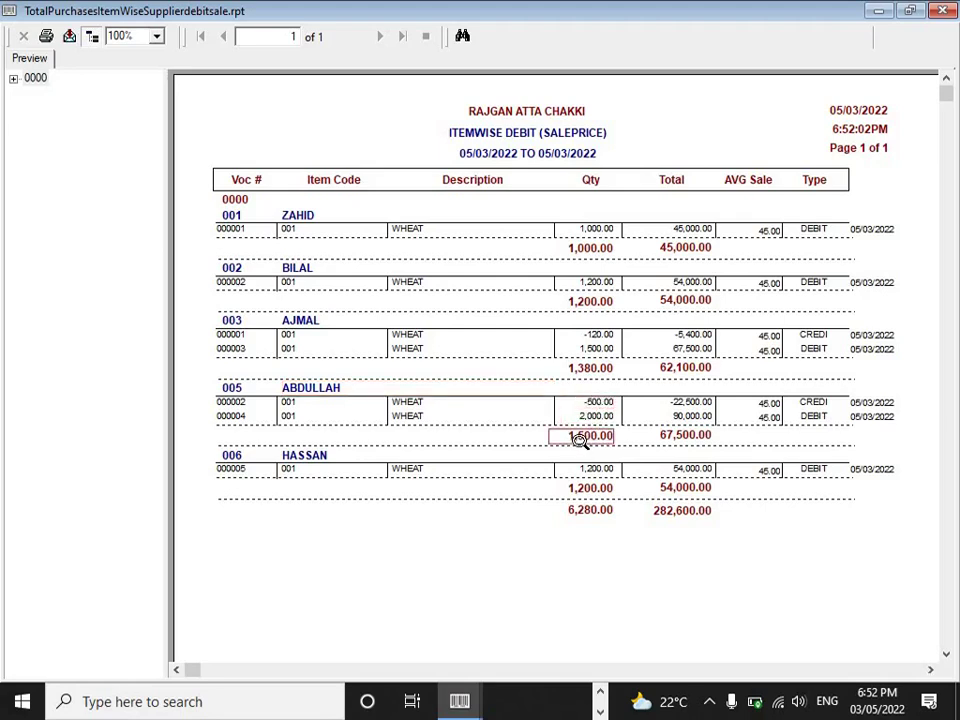
click(302, 470)
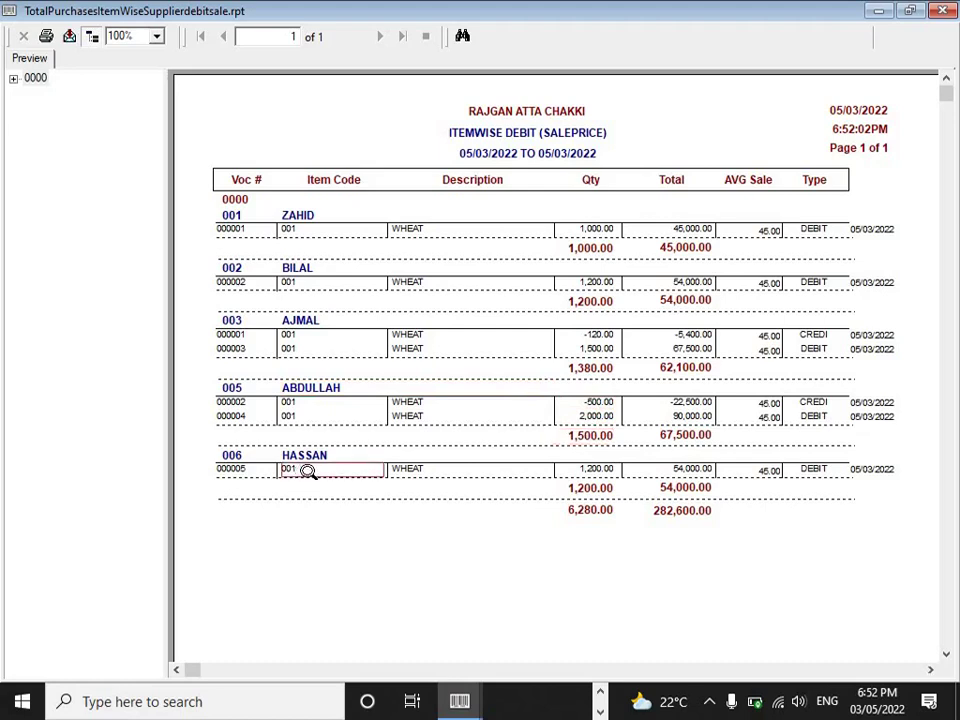
click(596, 488)
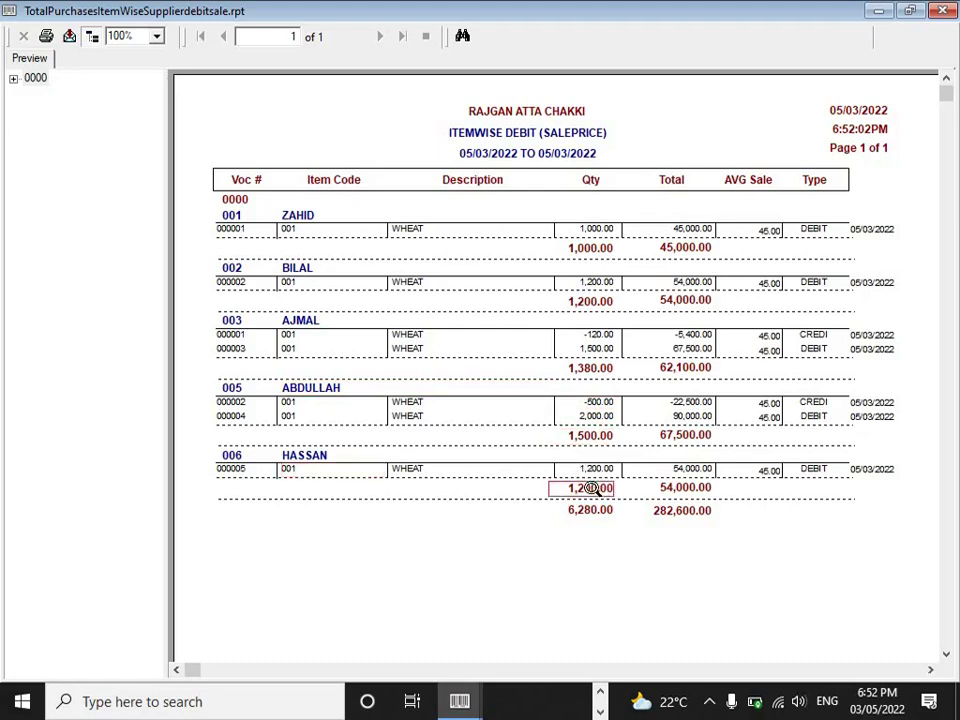
click(944, 10)
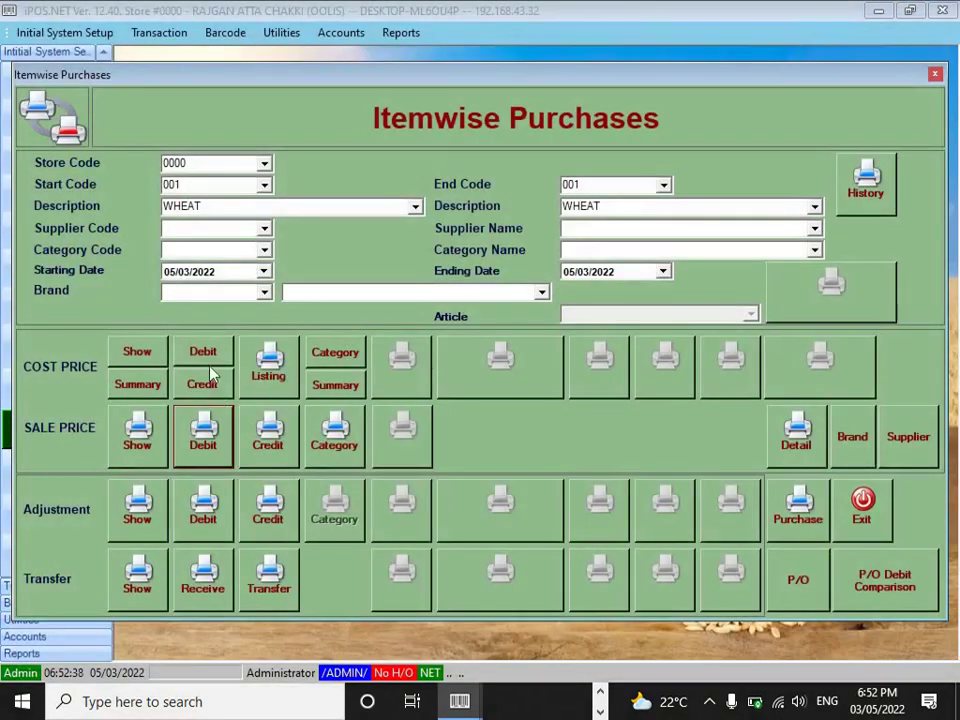
- Generate the cost-price Itemwise Debit report using CutePDF Writer, A4, Portrait
click(204, 356)
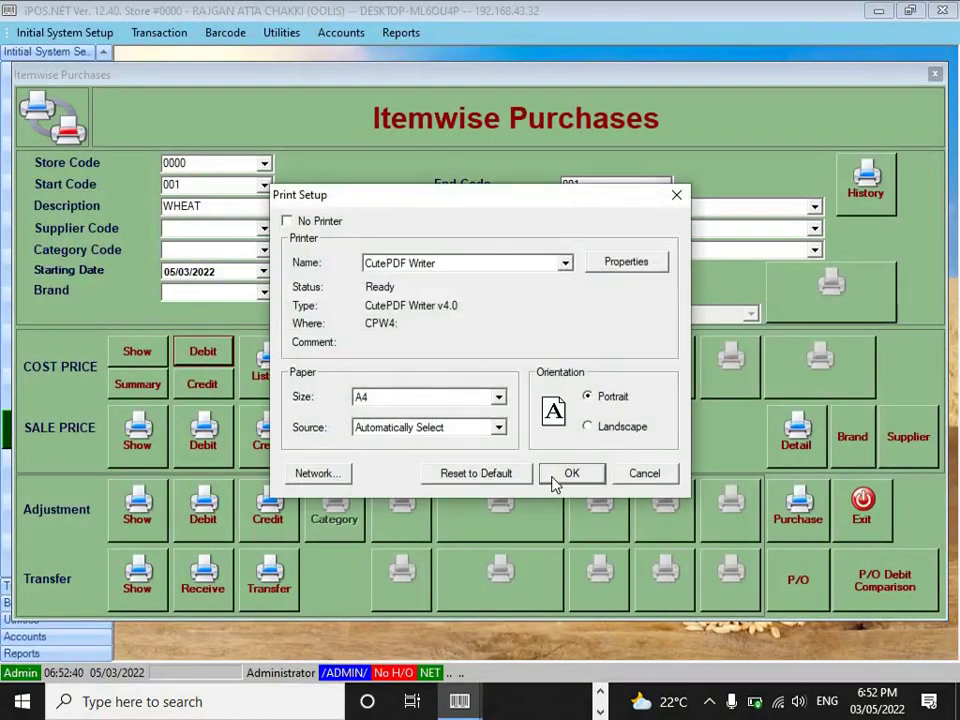
click(568, 473)
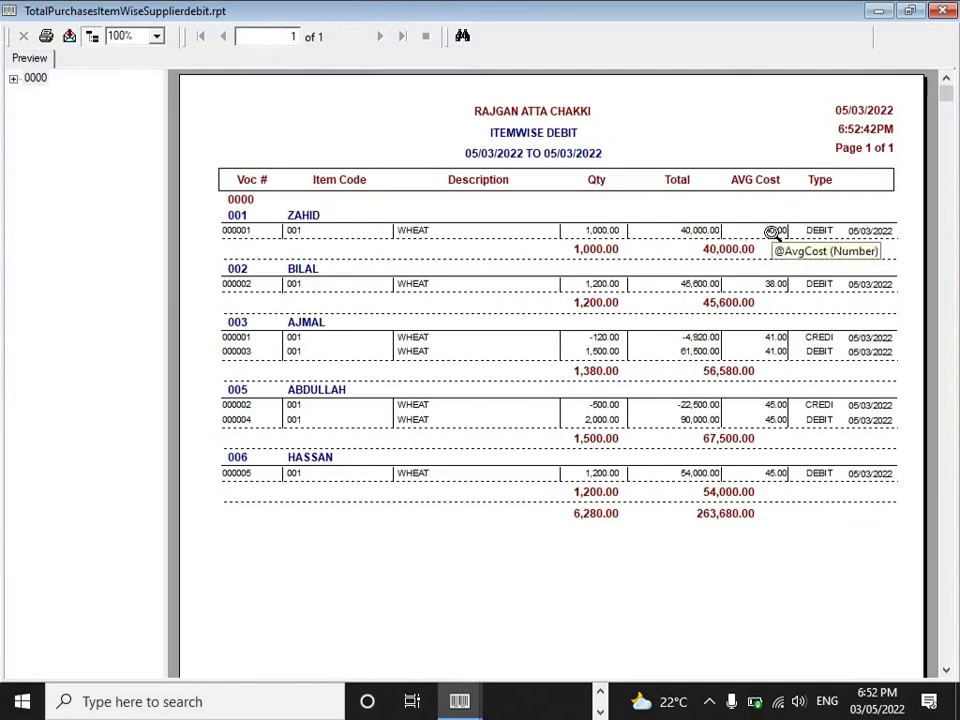
- Check average wheat costs (ZAHID 40, BILAL 38, AJMAL 41, ABDULLAH 45, HASSAN 45), then close the report and form
click(772, 232)
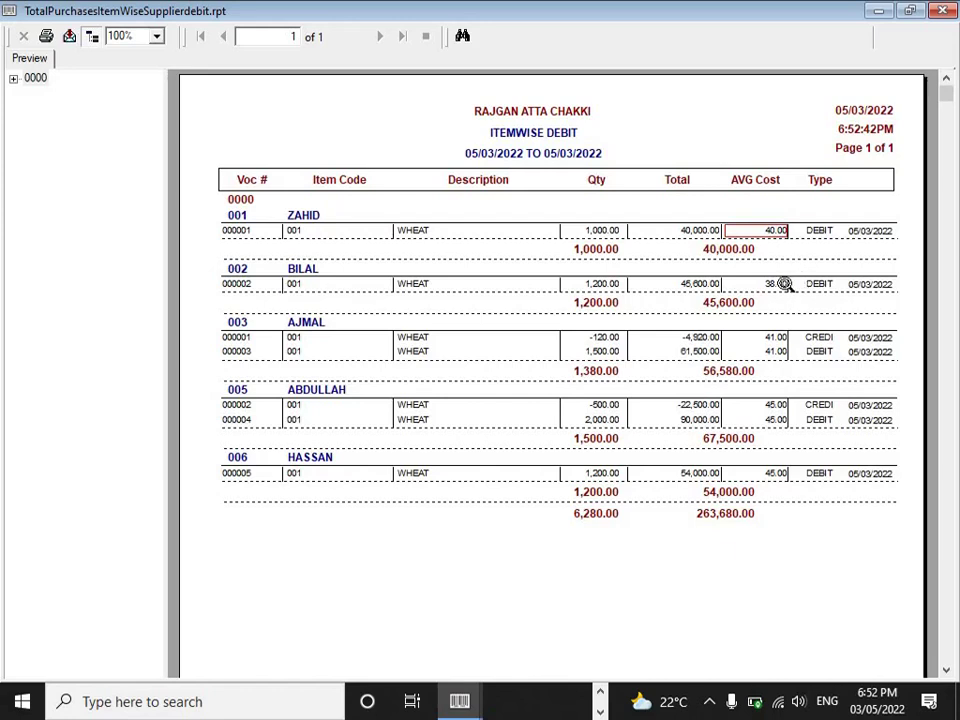
click(777, 285)
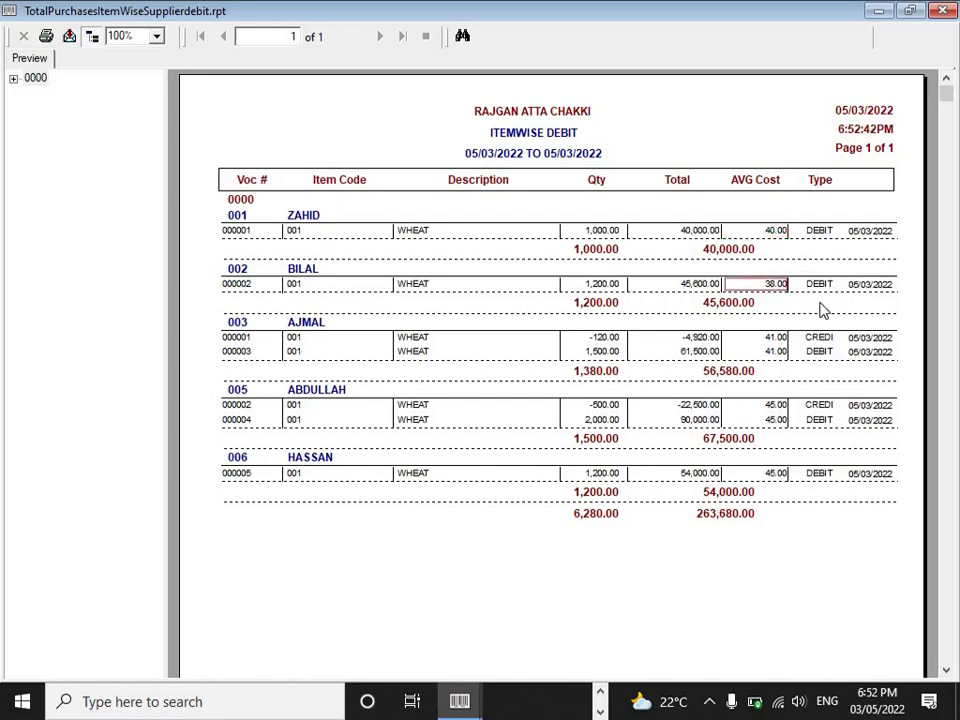
click(775, 340)
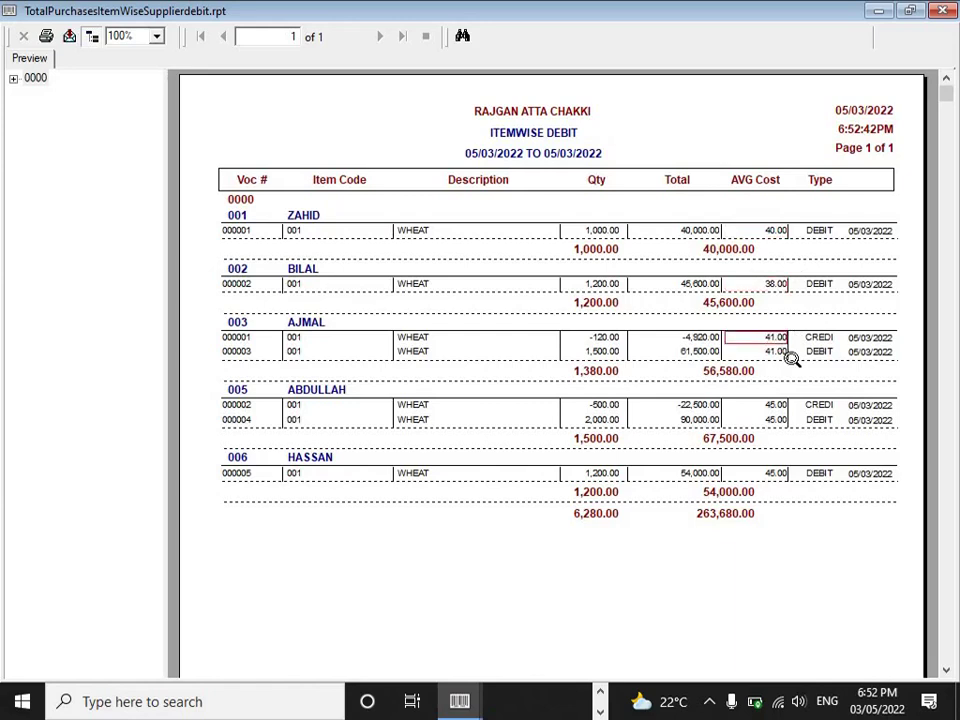
click(775, 406)
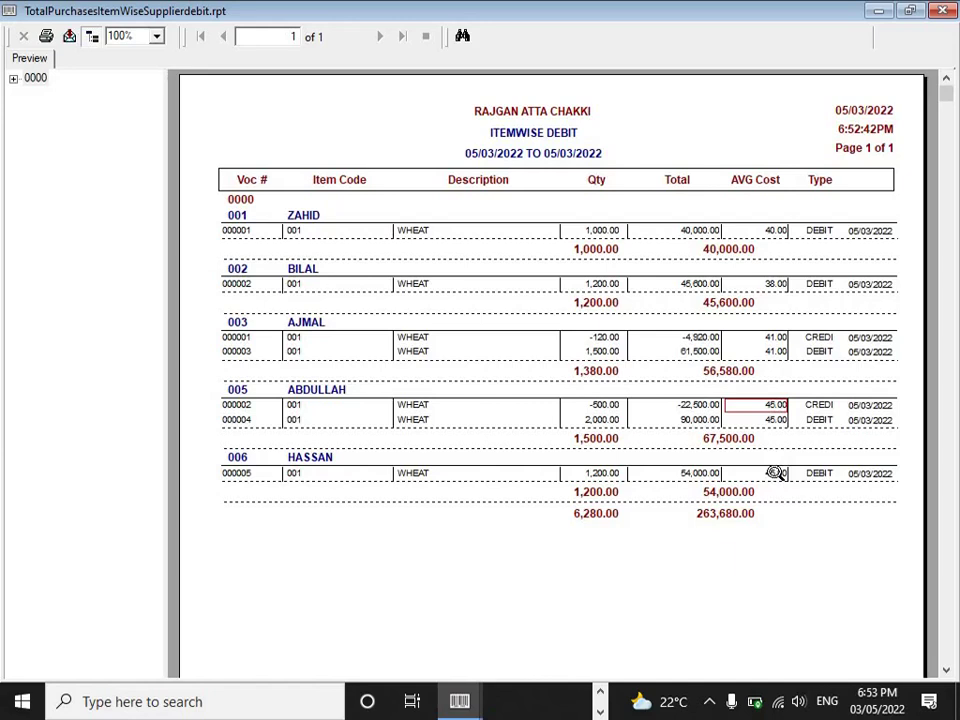
click(776, 473)
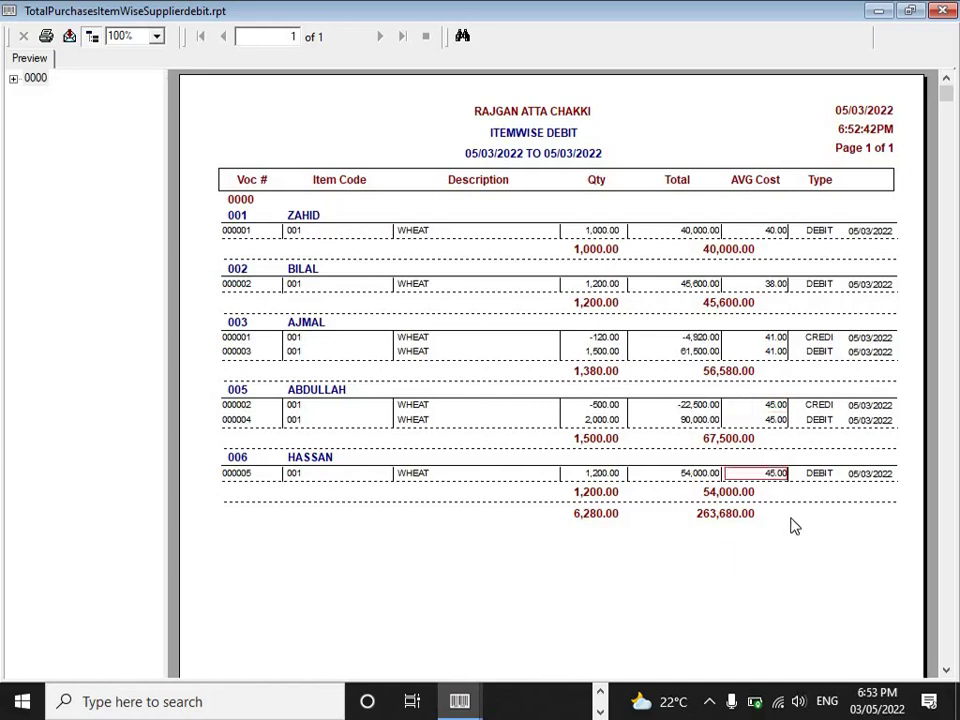
click(942, 10)
click(872, 516)
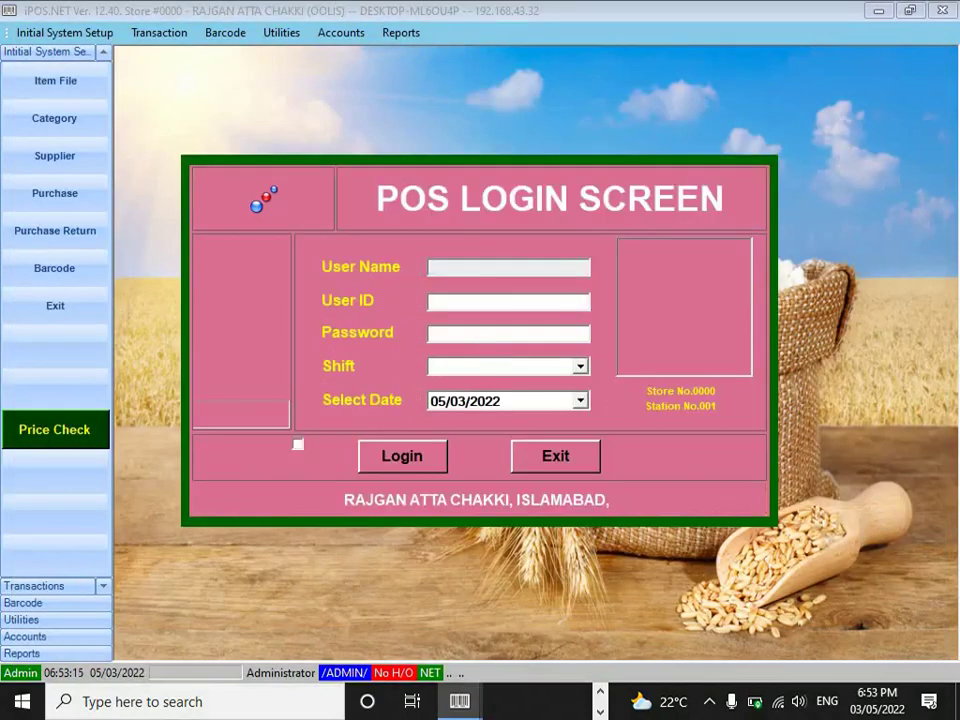
- Sign into the POS with the user ID and password on the EVE shift
key(Tab)
key(Down)
key(Tab)
key(Return)
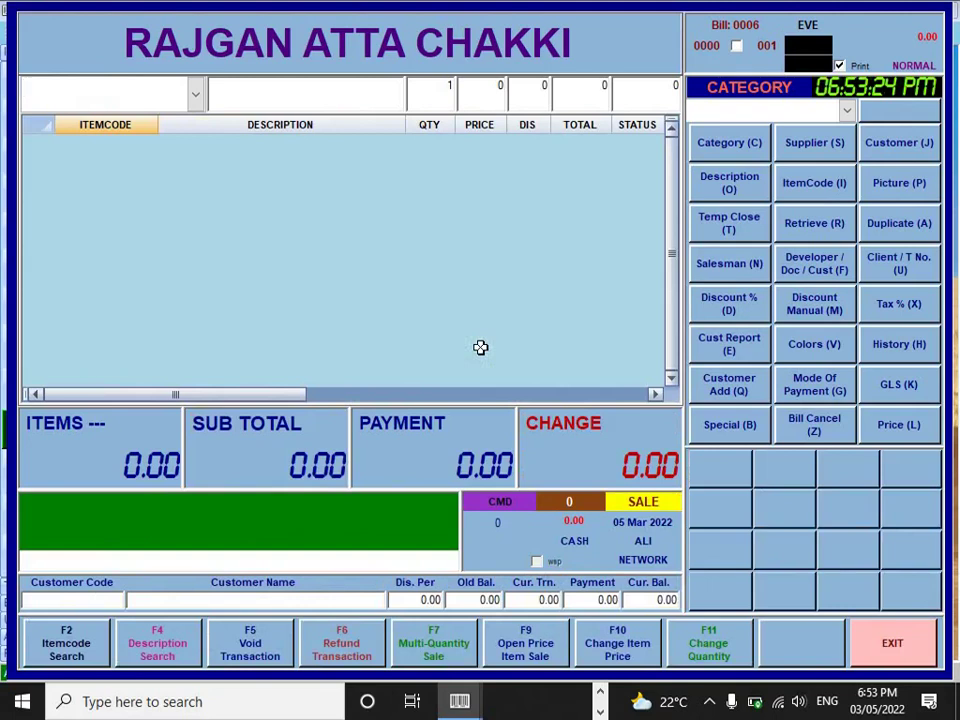
- Bill 8 CHAKKI ATTA (item 002) and settle it with a 1000 payment, giving 320 change
text(002)
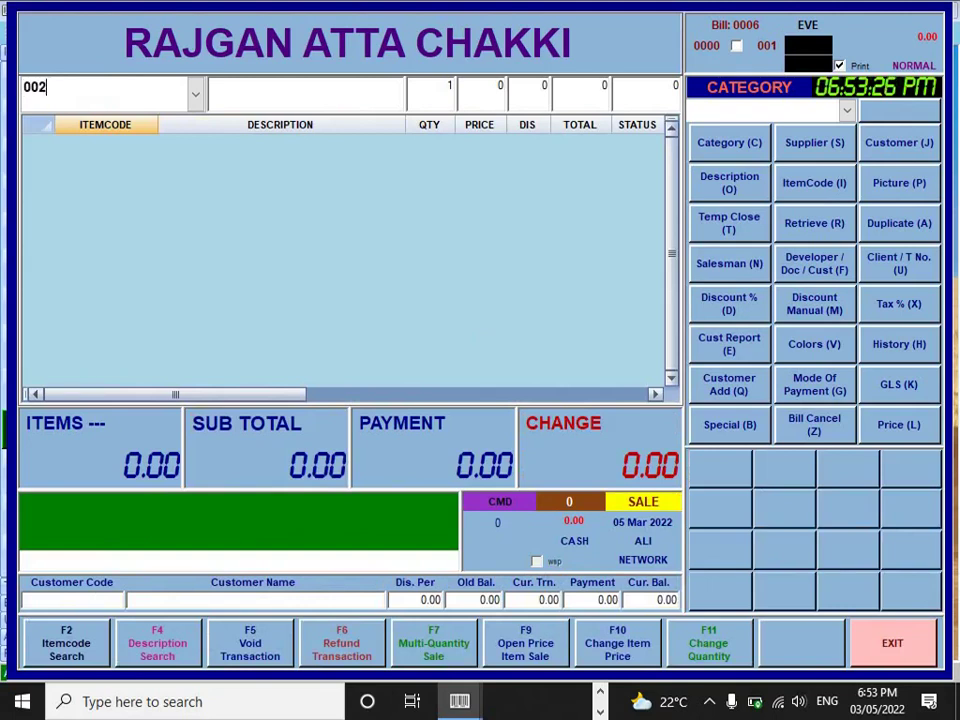
key(Return)
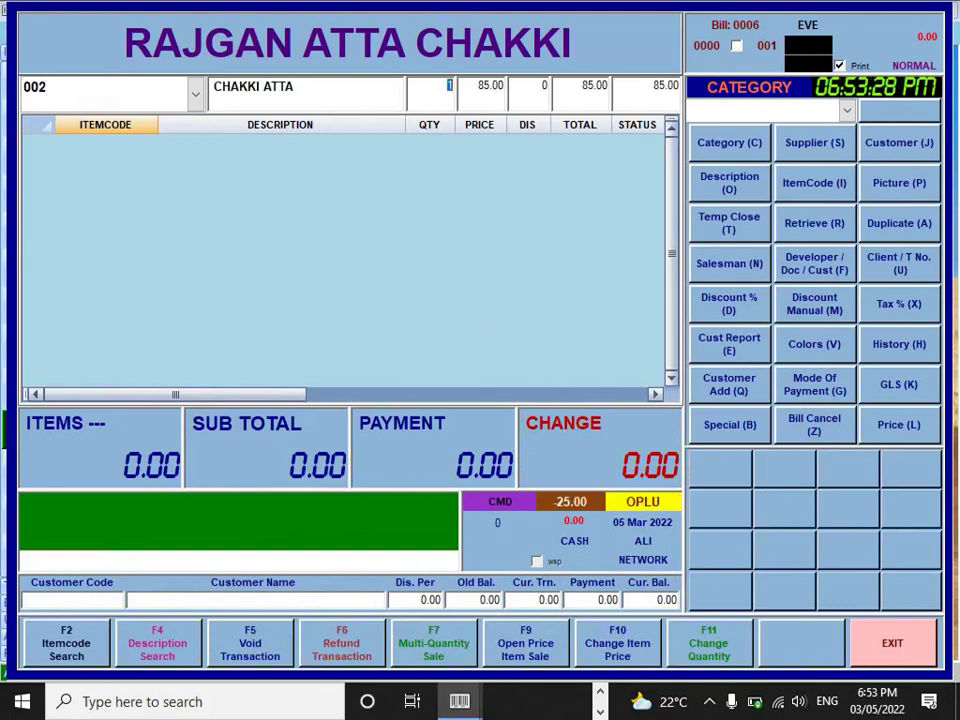
text(8)
key(Return)
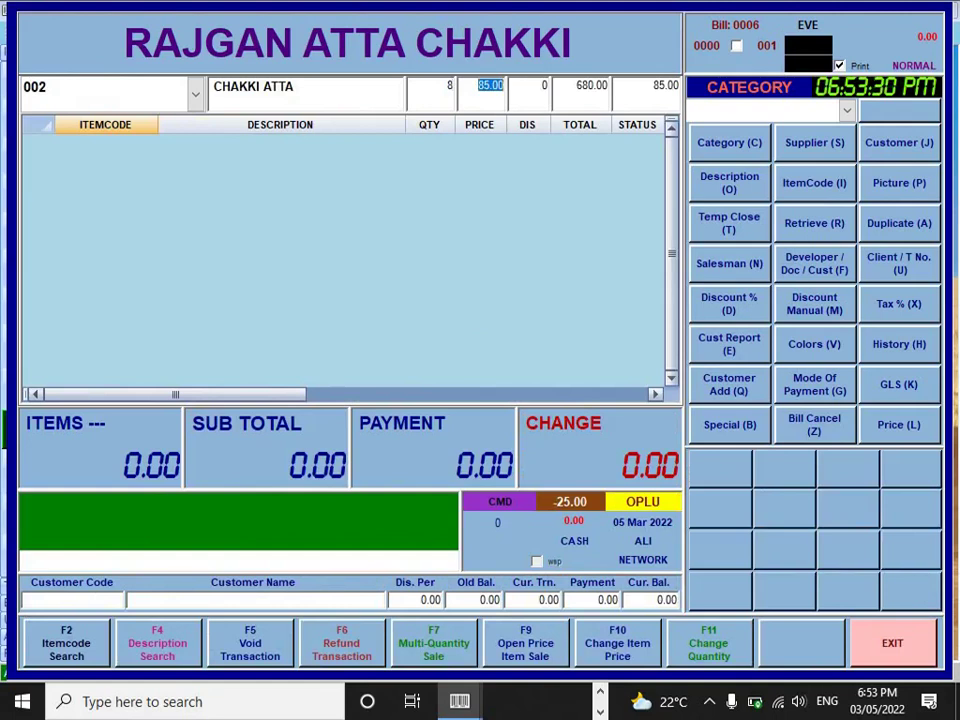
key(Return)
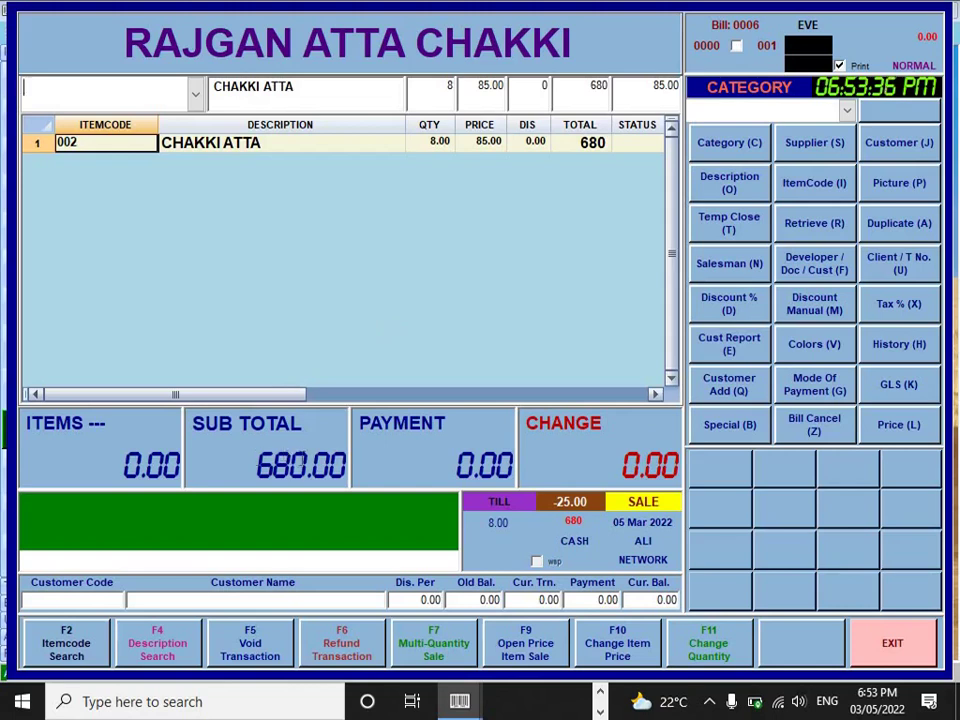
click(484, 464)
text(1000)
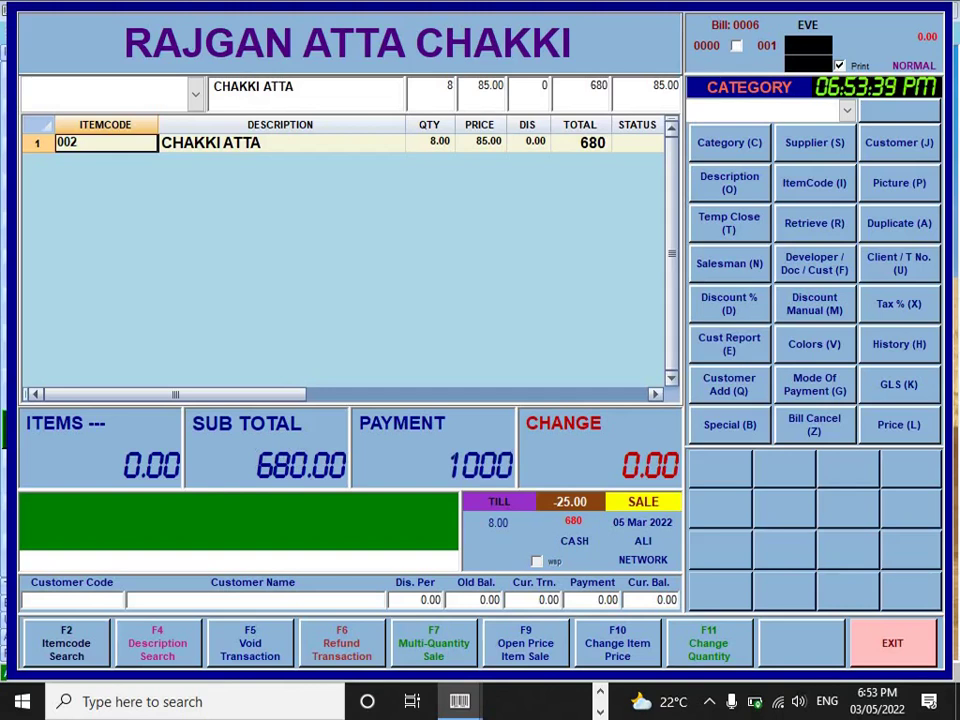
key(Return)
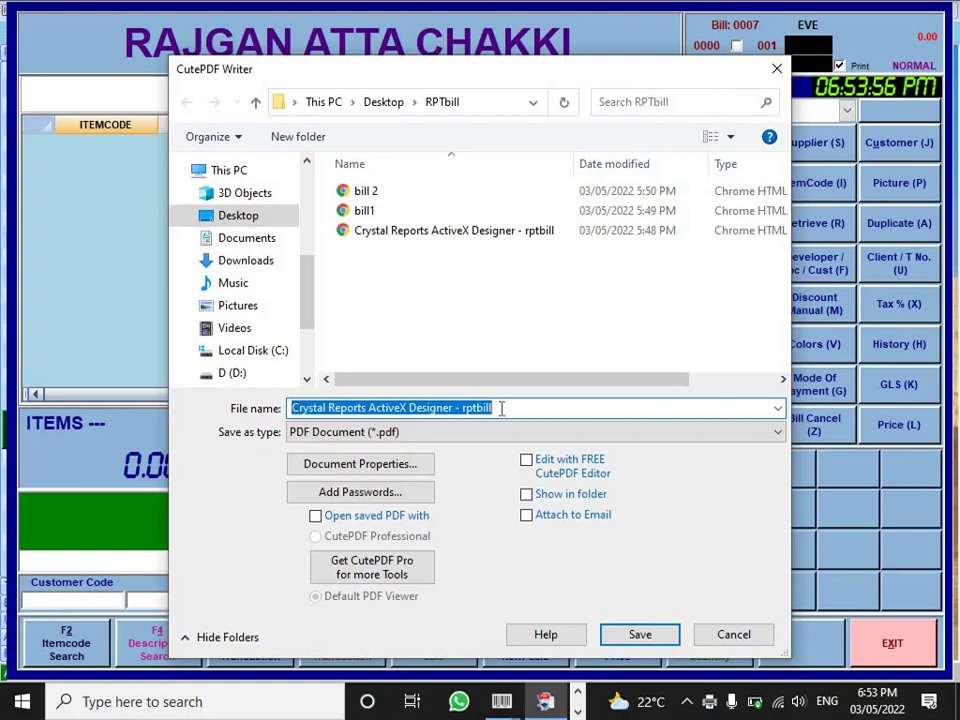
- Save the receipt as the PDF bill3 and open it from the RPTbill folder
text(bill3)
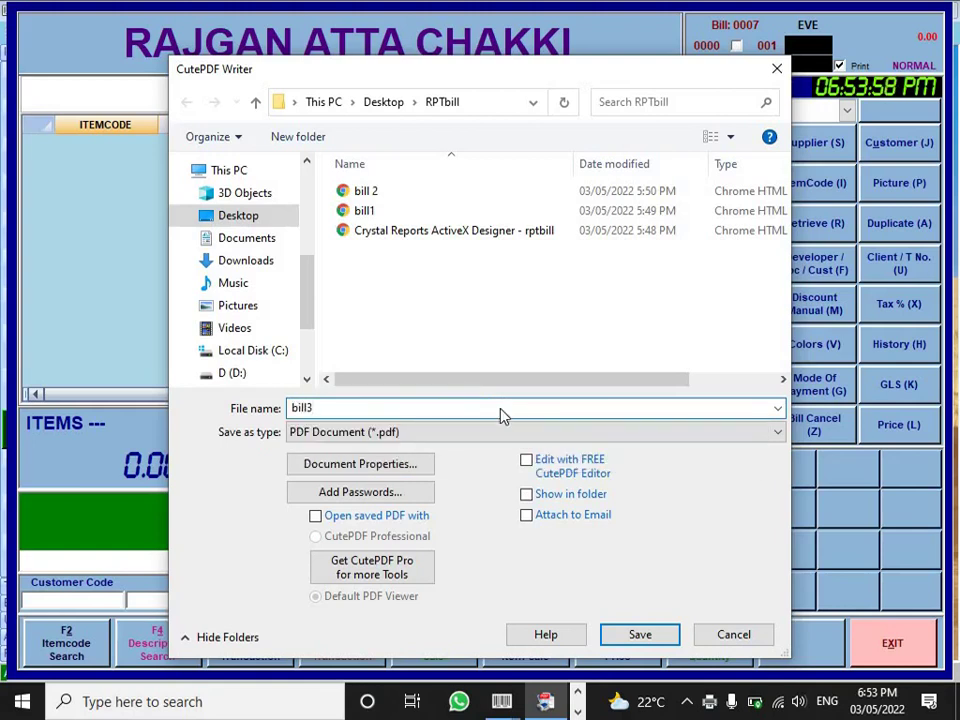
key(Return)
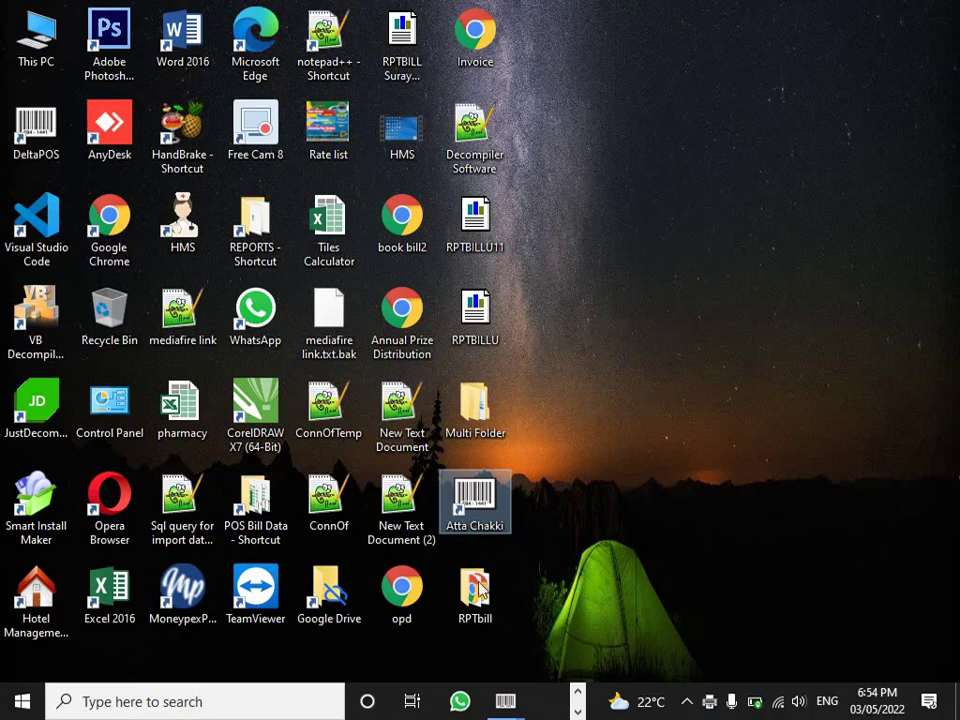
click(477, 597)
double_click(477, 597)
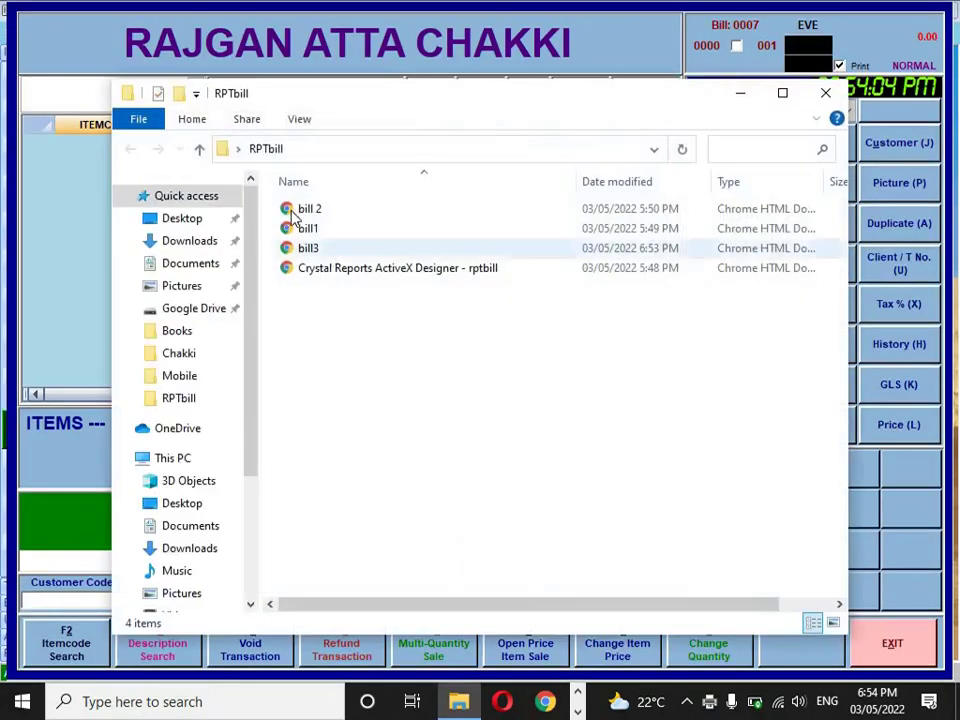
double_click(310, 248)
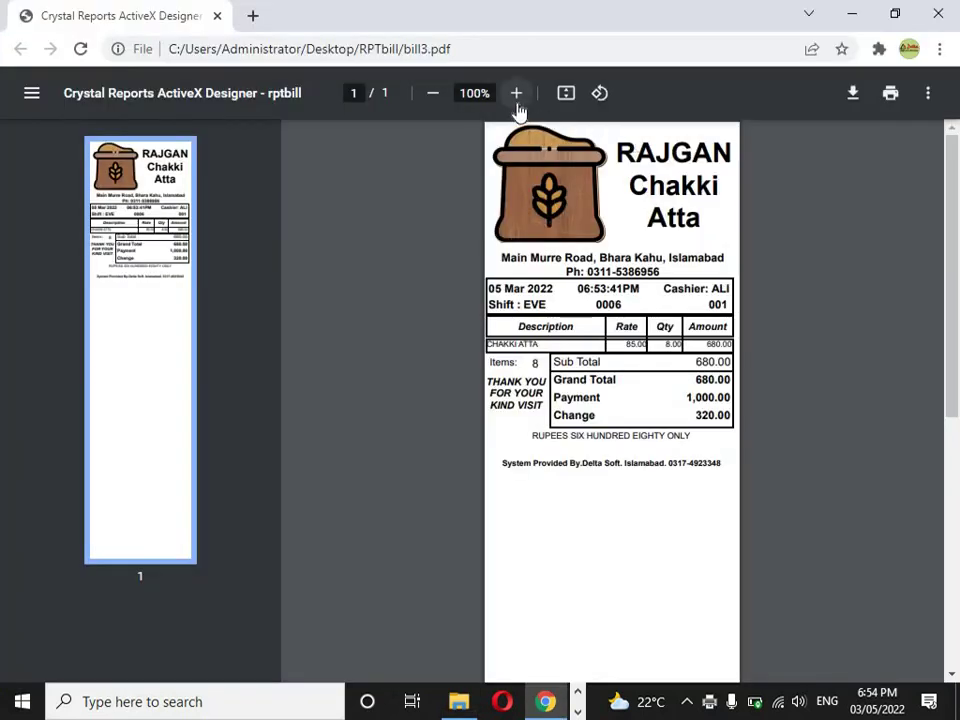
- Zoom the receipt to 150% and check date 05 Mar 2022, EVE shift, bill 0006, station 001
click(516, 93)
click(516, 93)
click(516, 93)
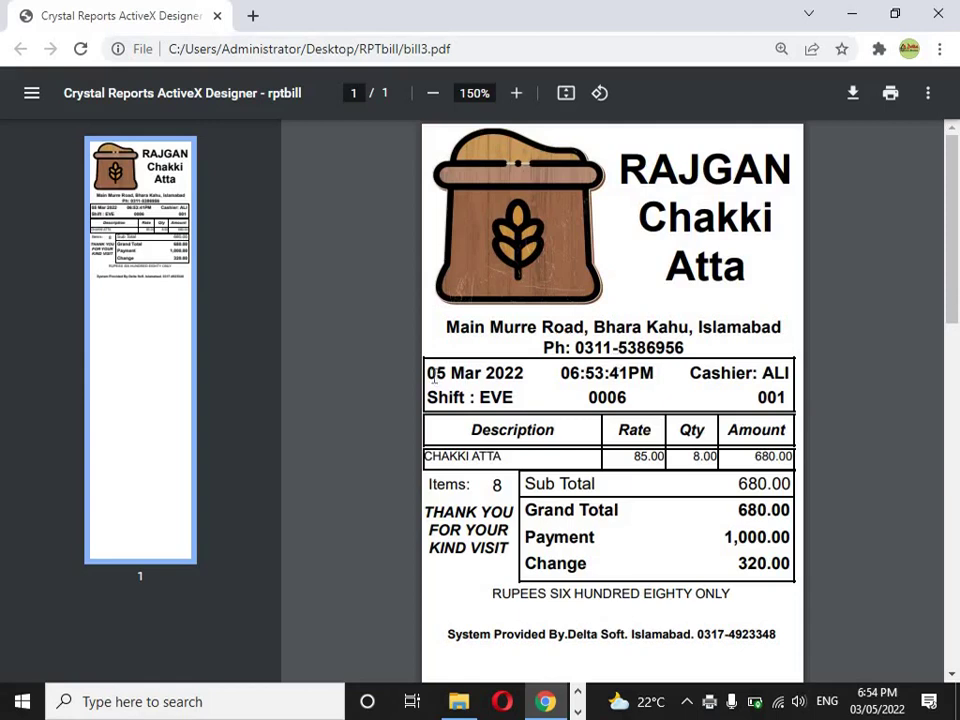
drag(432, 375, 790, 374)
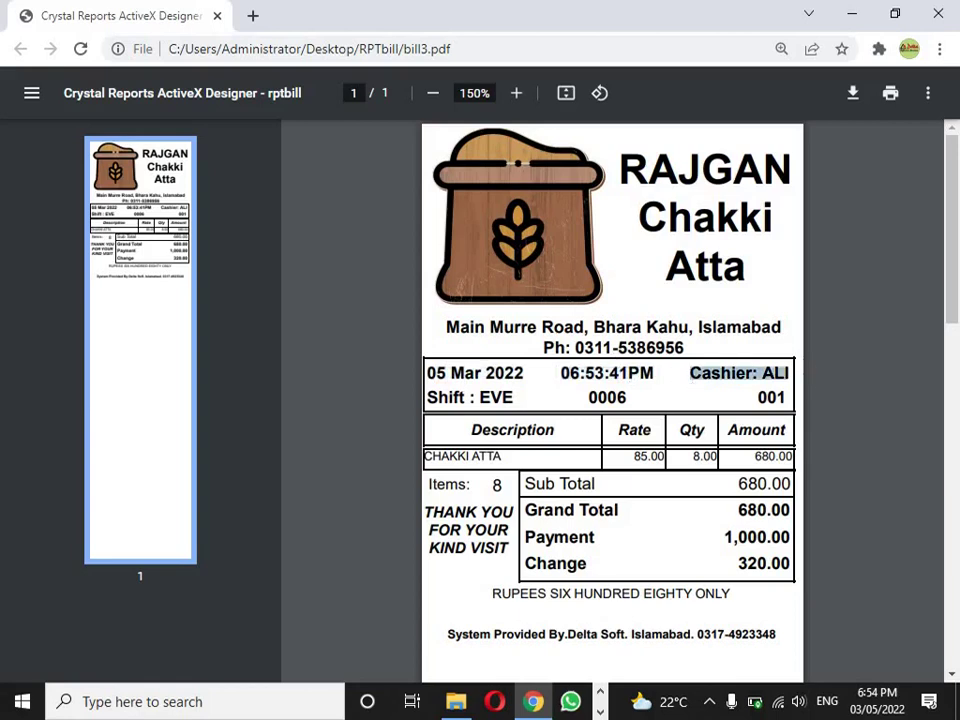
drag(511, 399, 450, 398)
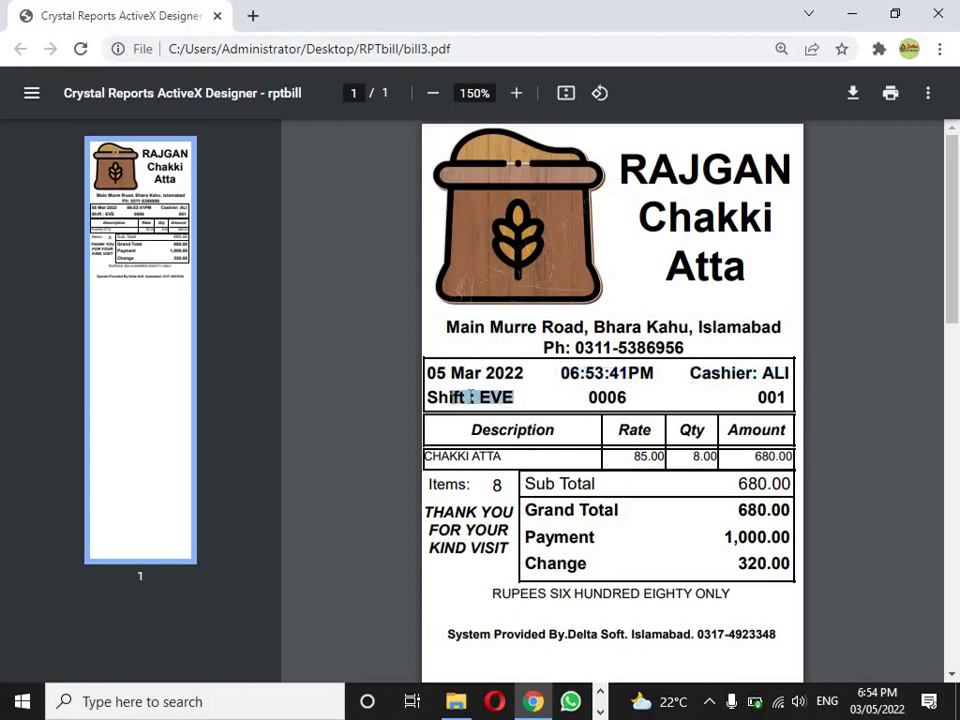
drag(589, 397, 644, 397)
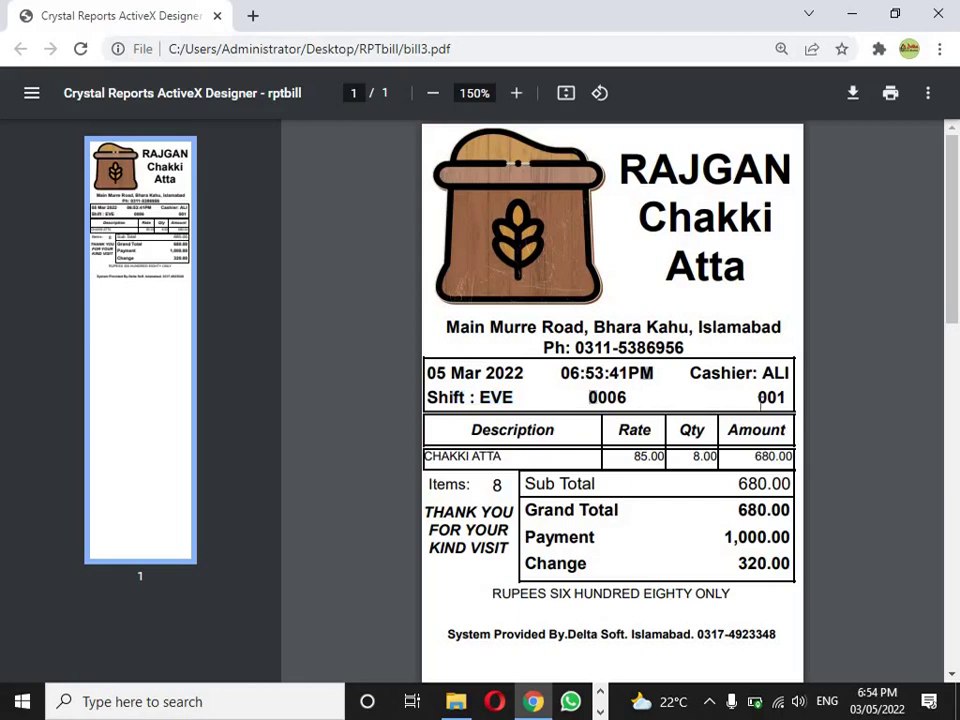
drag(758, 397, 785, 401)
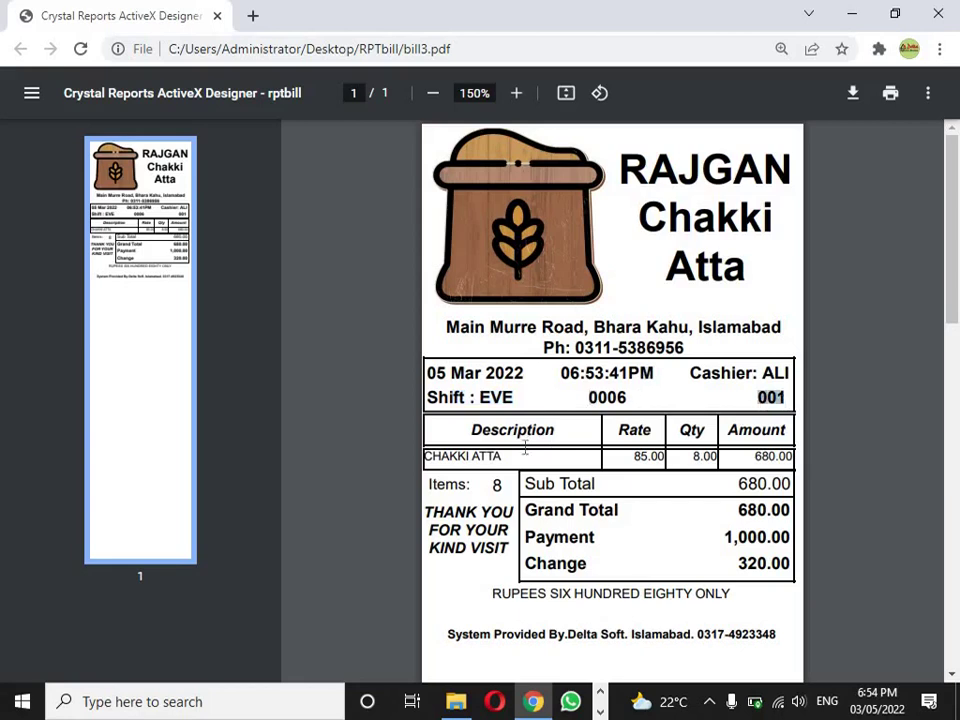
- Check the CHAKKI ATTA line at 85.00, sub total 680.00, payment 1,000.00 and change 320.00
drag(512, 455, 424, 456)
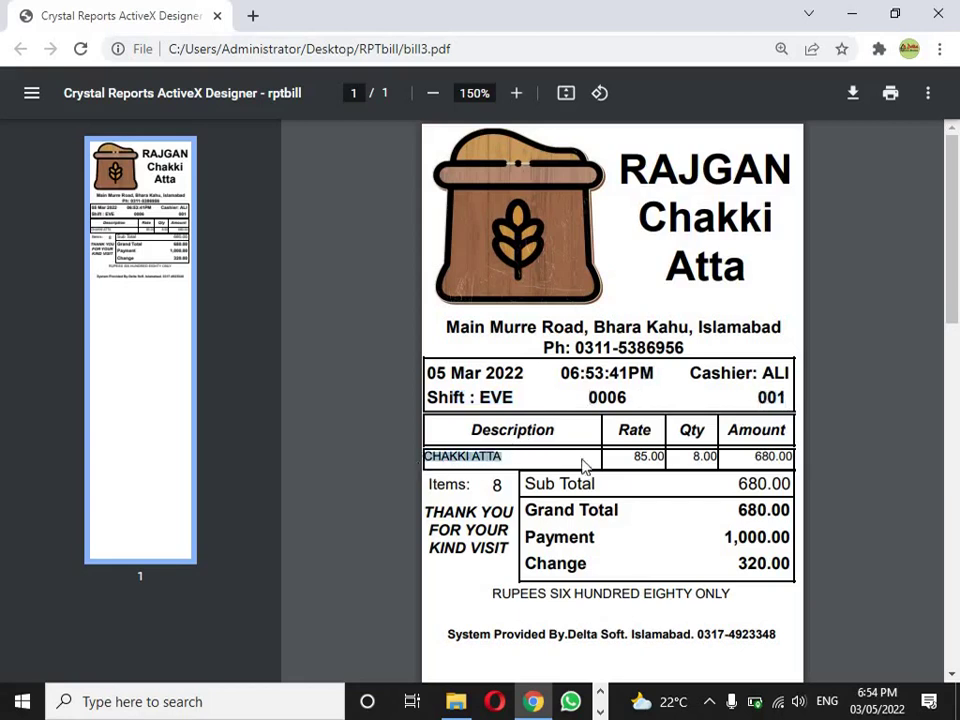
drag(630, 454, 798, 456)
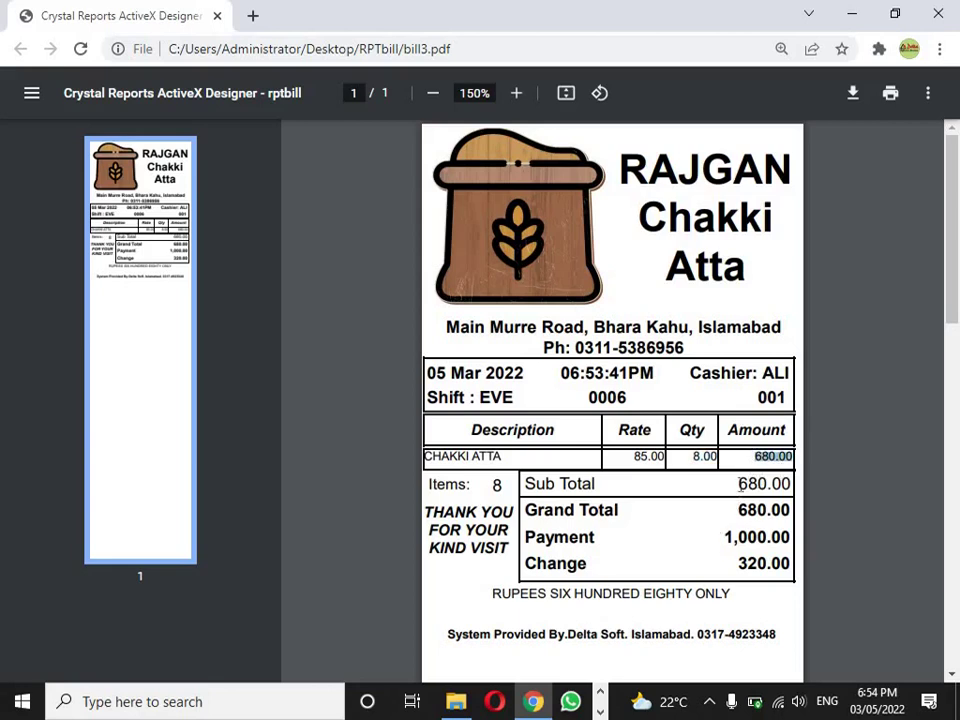
drag(740, 484, 792, 485)
click(758, 537)
double_click(758, 537)
click(781, 568)
double_click(781, 568)
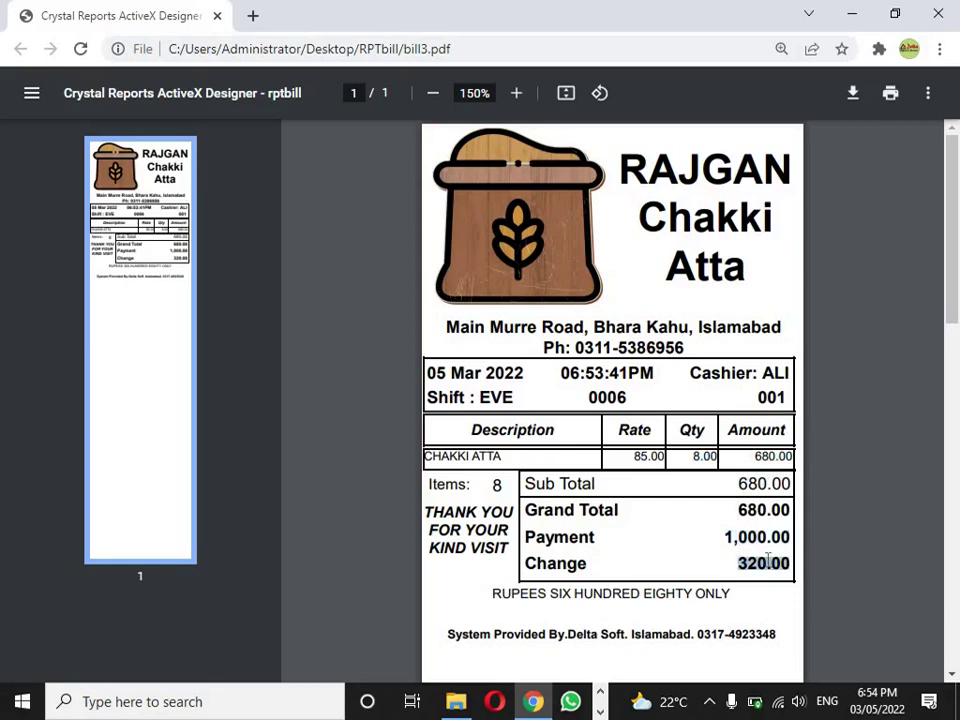
click(757, 558)
- Close the bill3 PDF and add 500 WHEAT (item 001) to the new bill
click(945, 10)
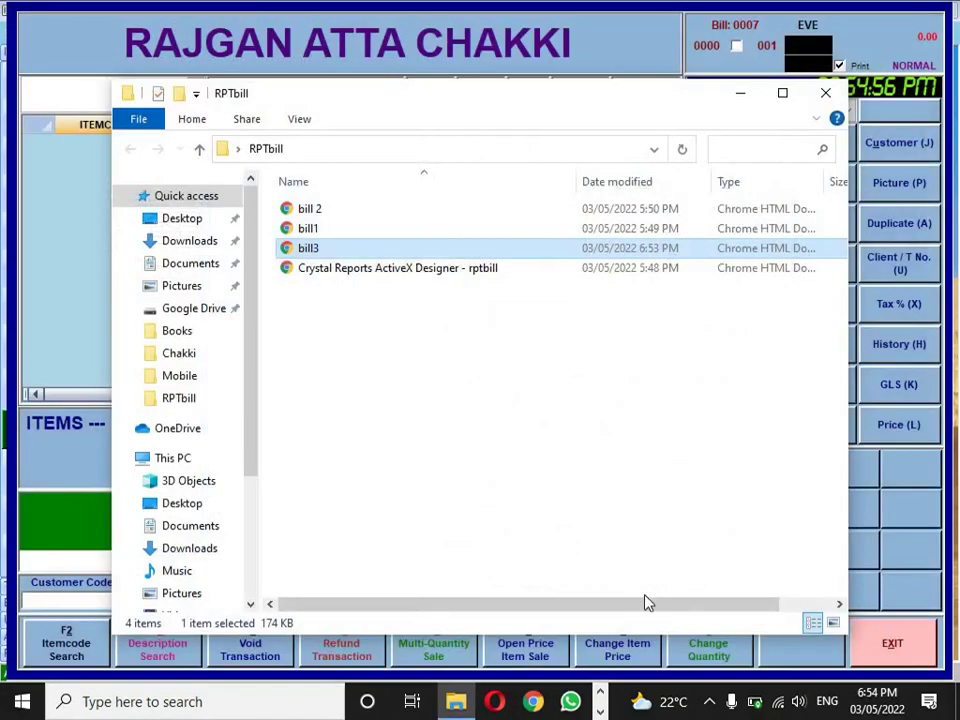
click(740, 94)
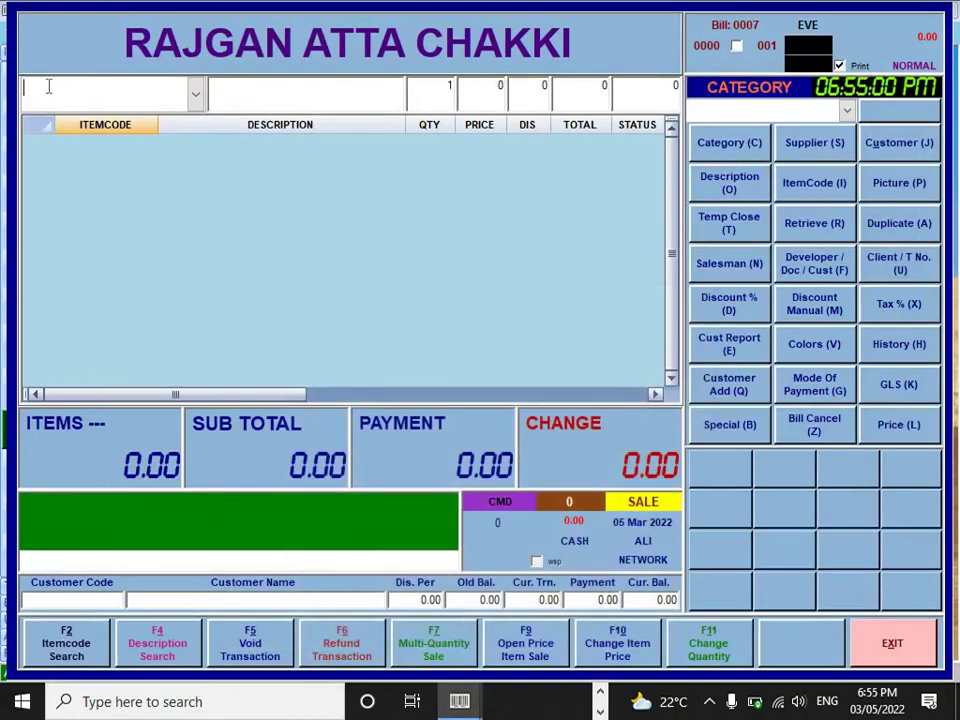
text(001)
key(Return)
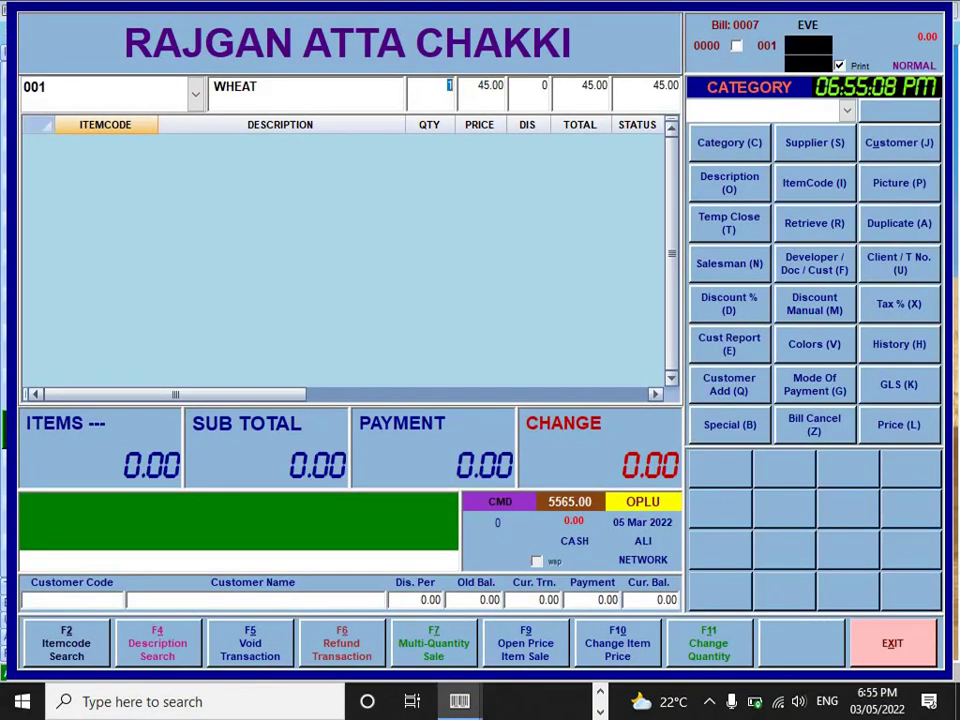
text(500)
key(Return)
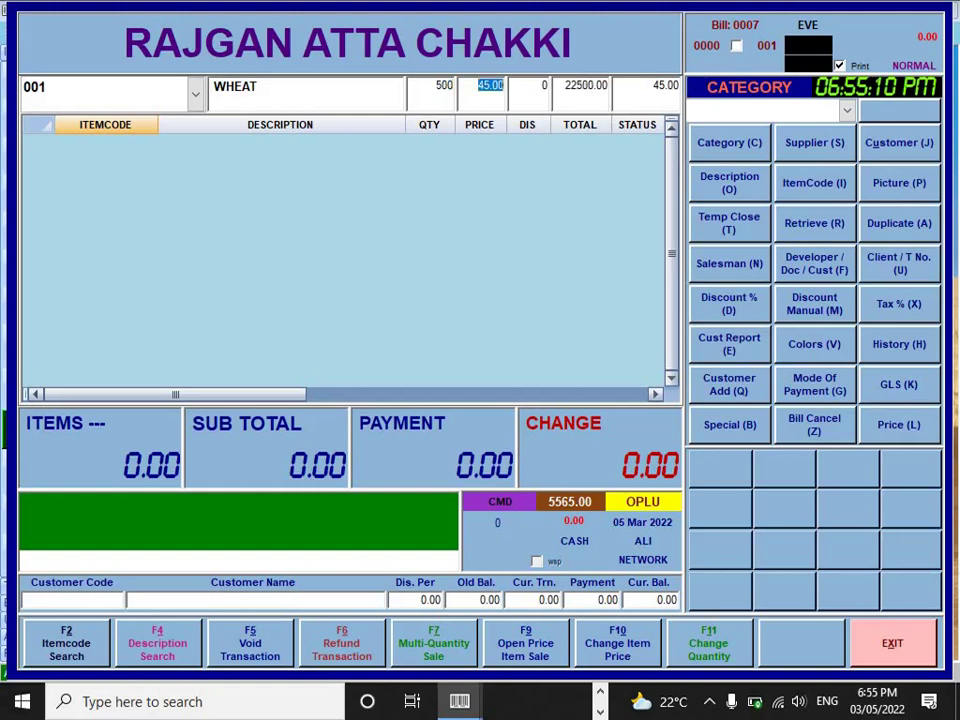
key(Return)
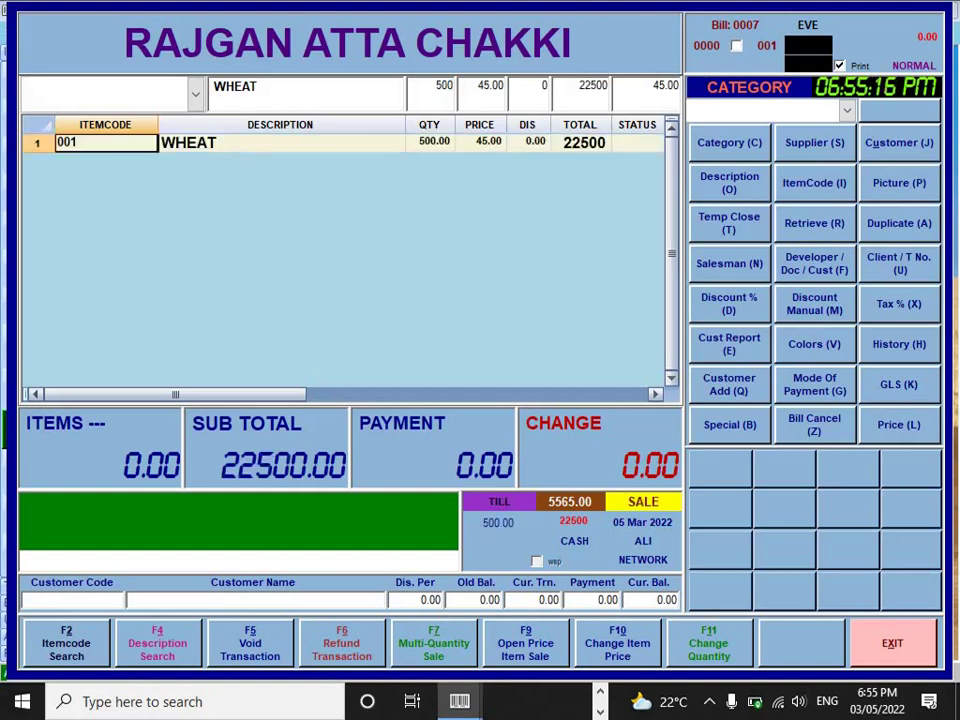
- Pay 22500 in full and save the bill as the PDF bill4
key(Return)
text(22500)
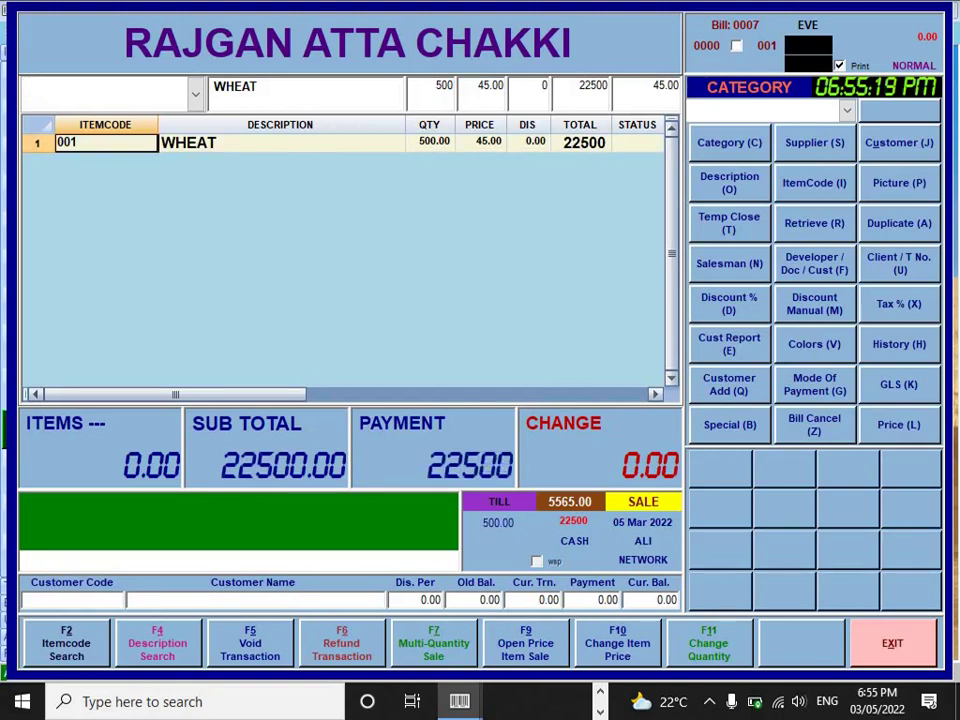
key(Return)
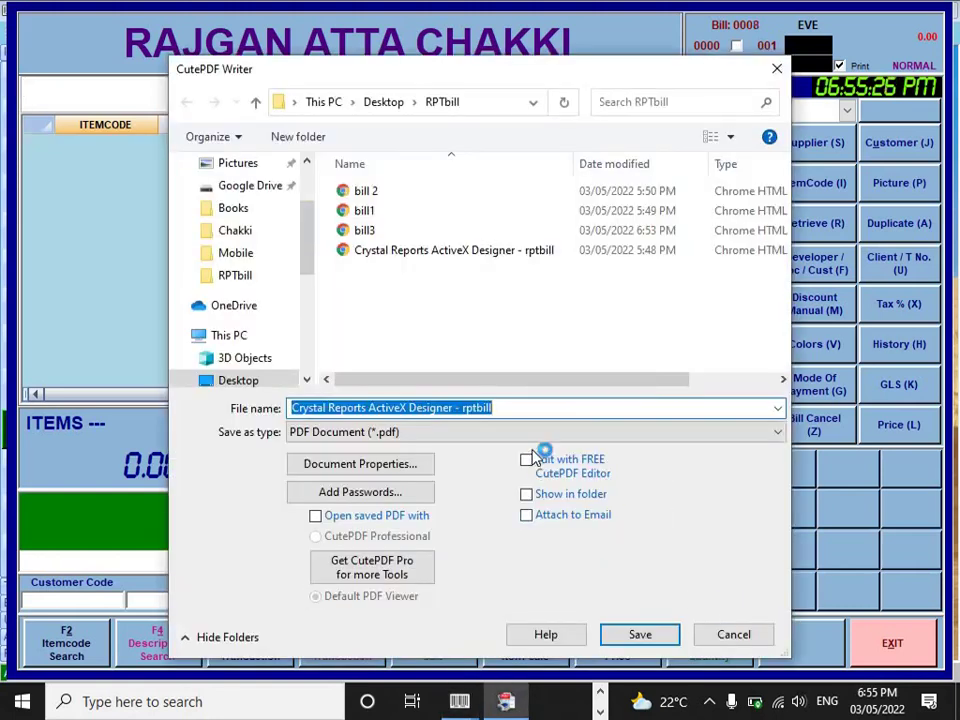
text(bill4)
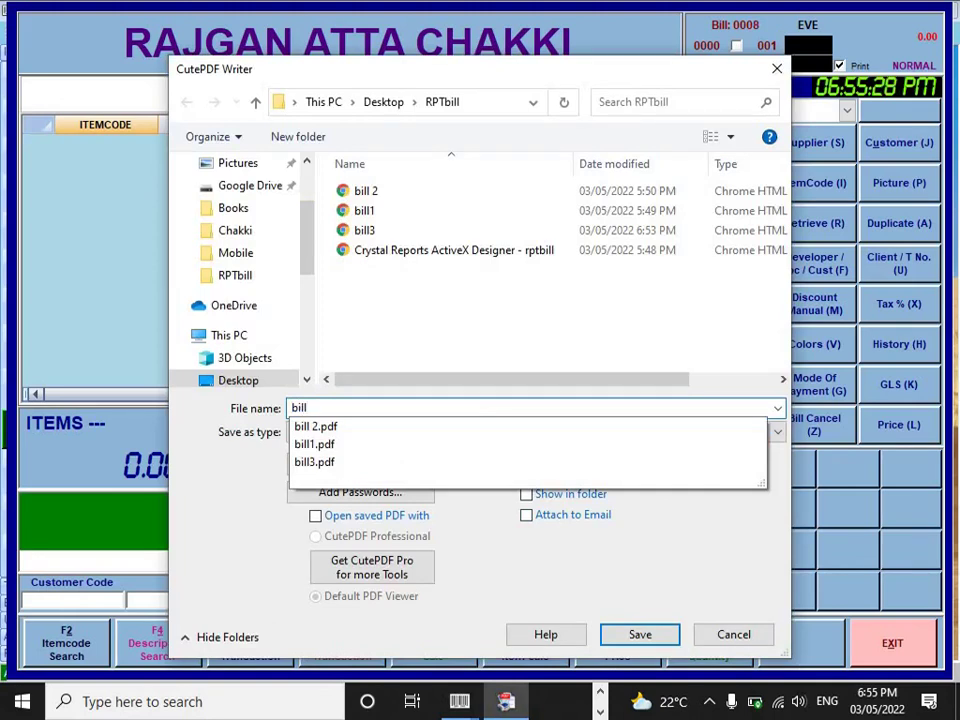
key(Return)
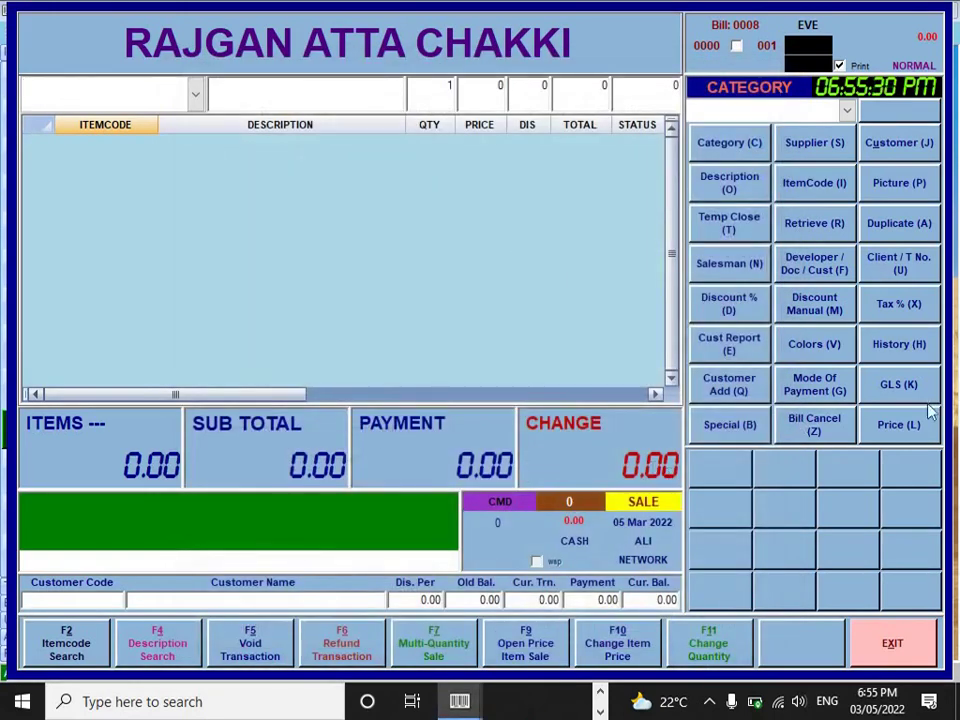
- Open bill4.pdf from the RPTbill folder on the desktop and zoom it to 150%
key(super+d)
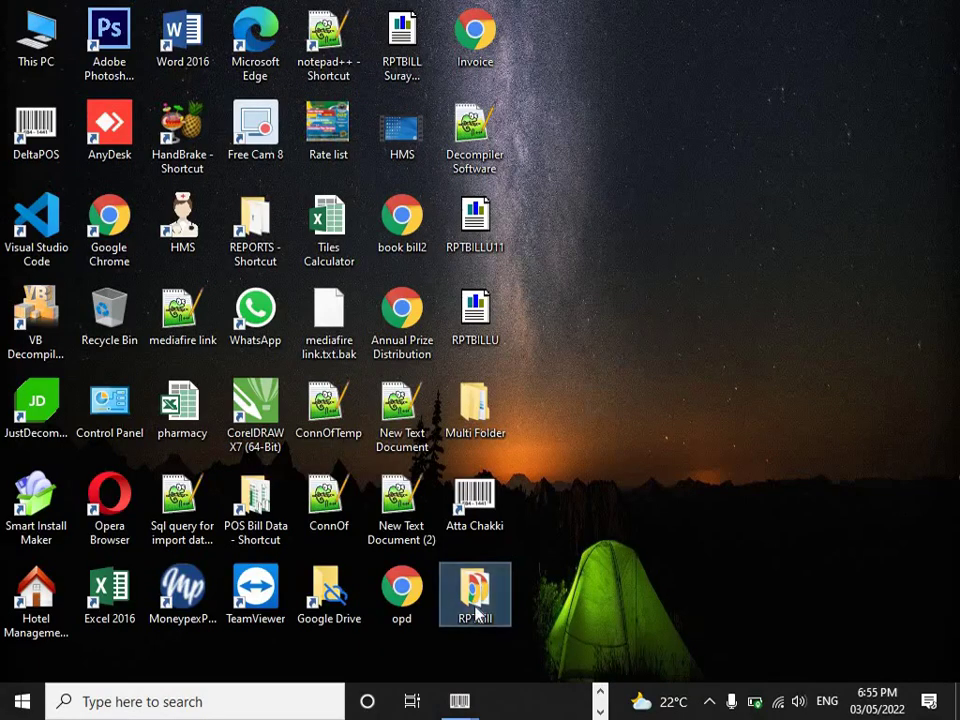
double_click(476, 612)
double_click(310, 268)
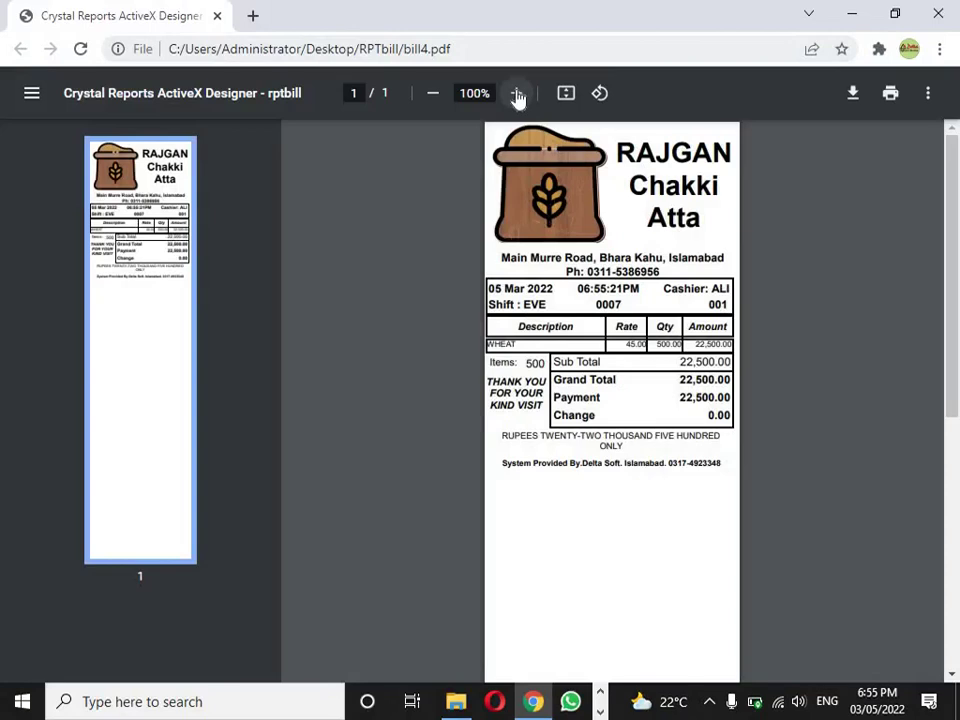
click(517, 93)
click(517, 93)
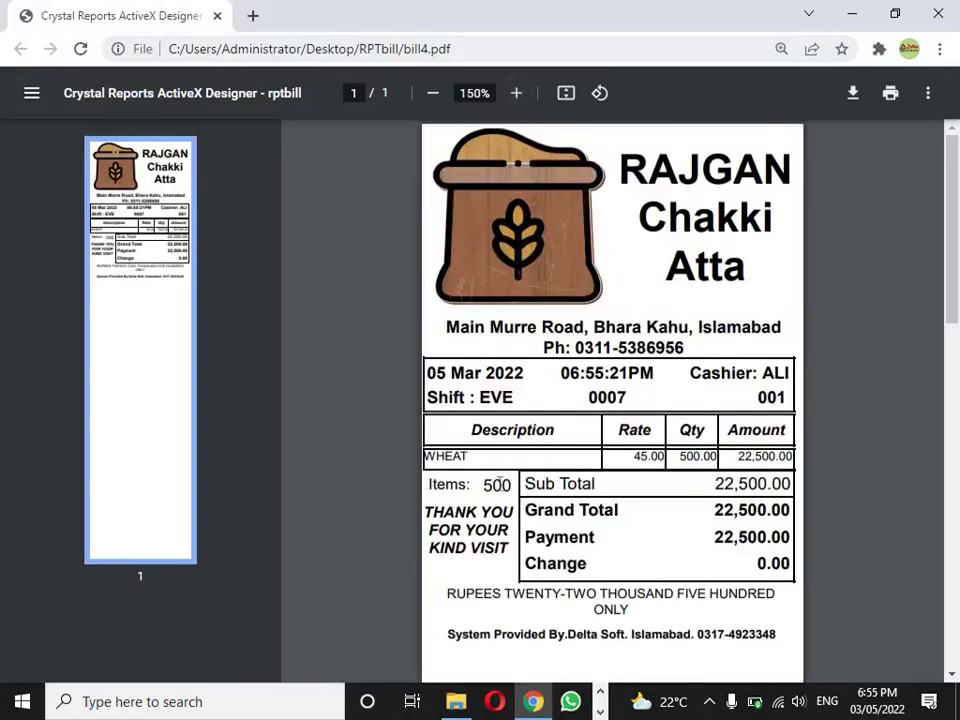
- Check WHEAT, rate 45.00, the amount in words and payment 22,500.00, then close the PDF
drag(477, 457, 424, 457)
click(561, 457)
drag(635, 461, 792, 457)
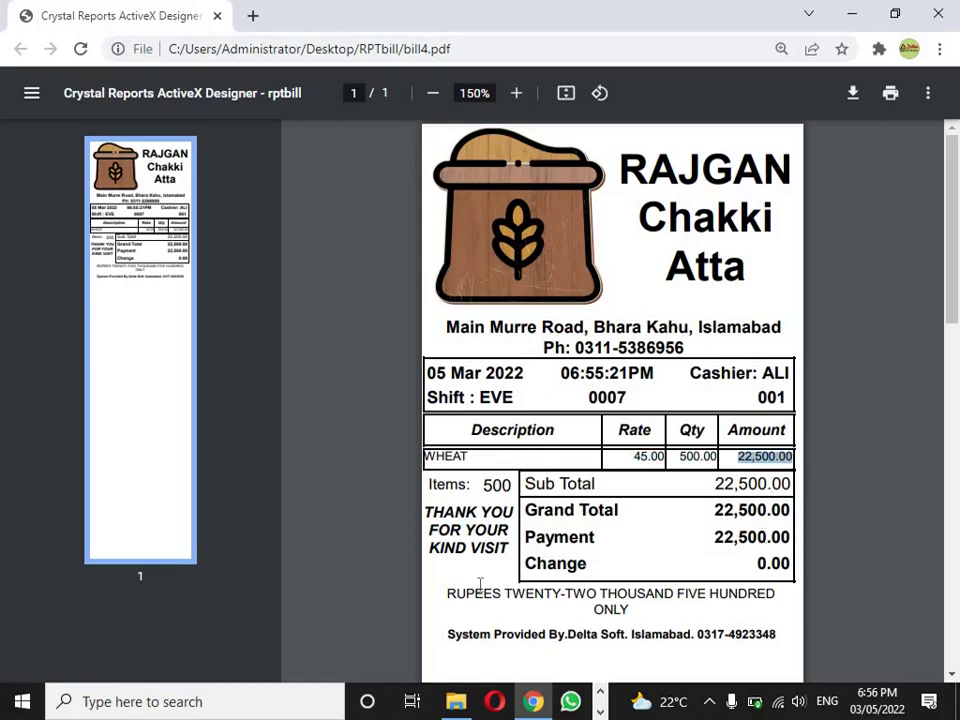
drag(447, 590, 639, 614)
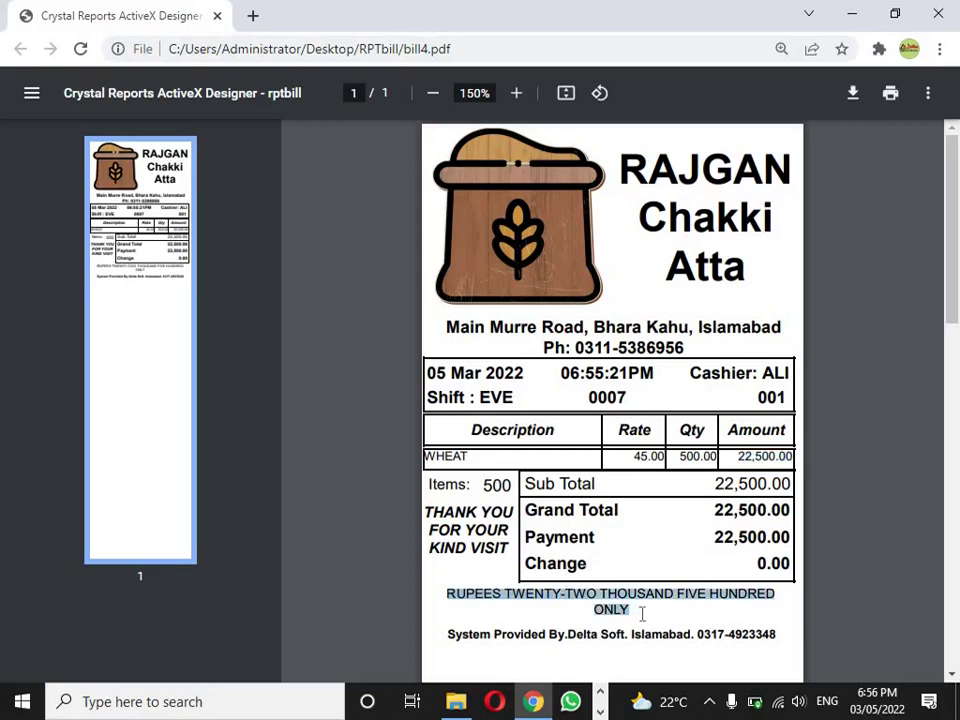
drag(717, 531, 791, 540)
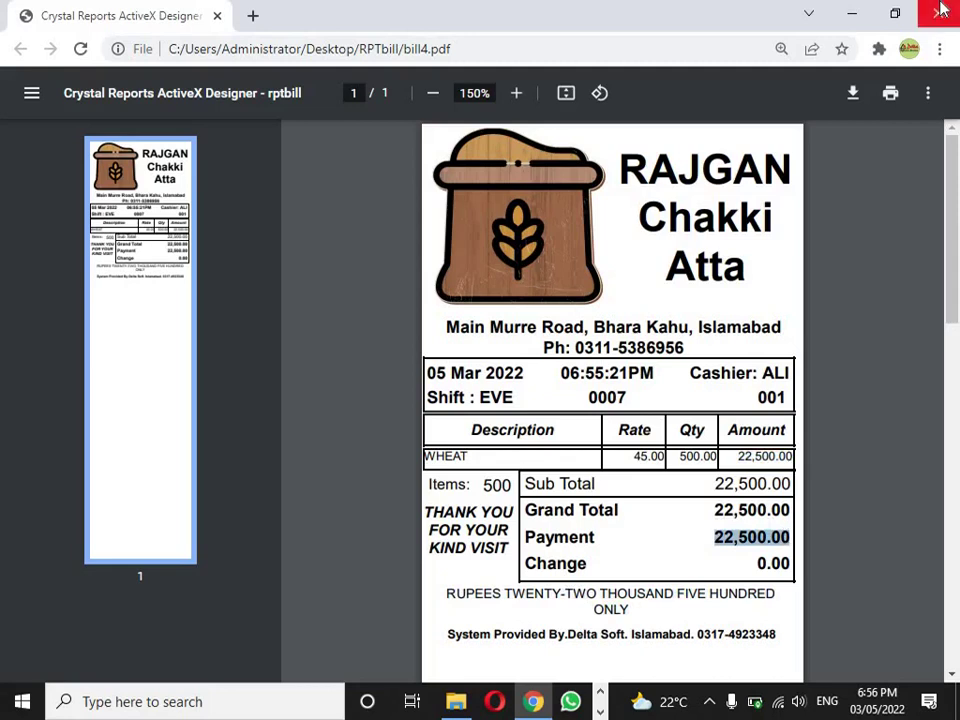
click(940, 10)
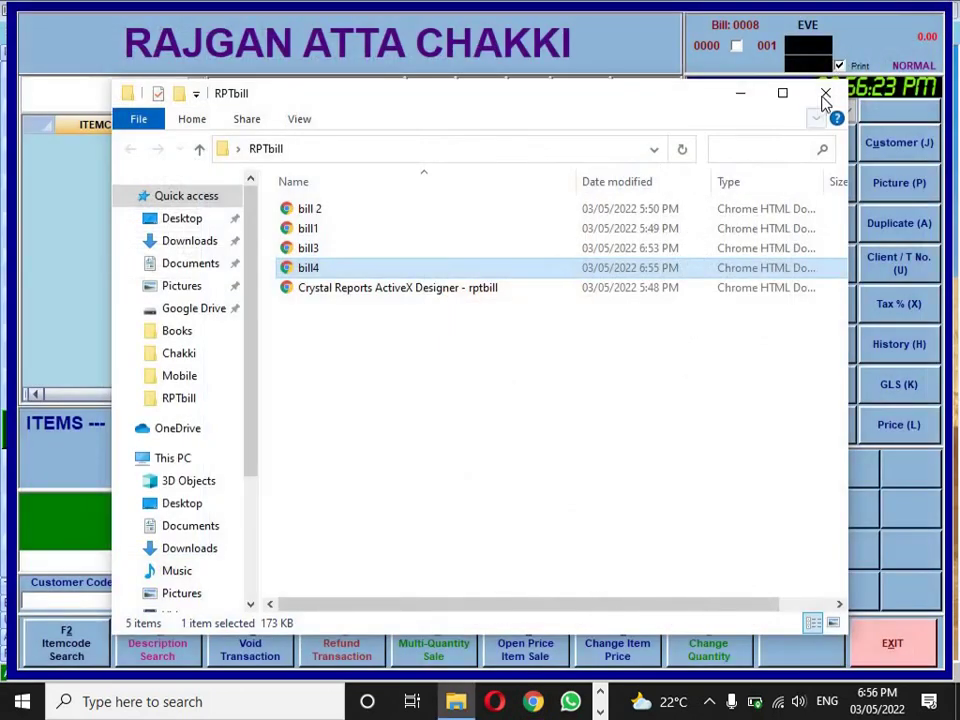
- Close the RPTbill folder and exit the POS sales screen
click(824, 95)
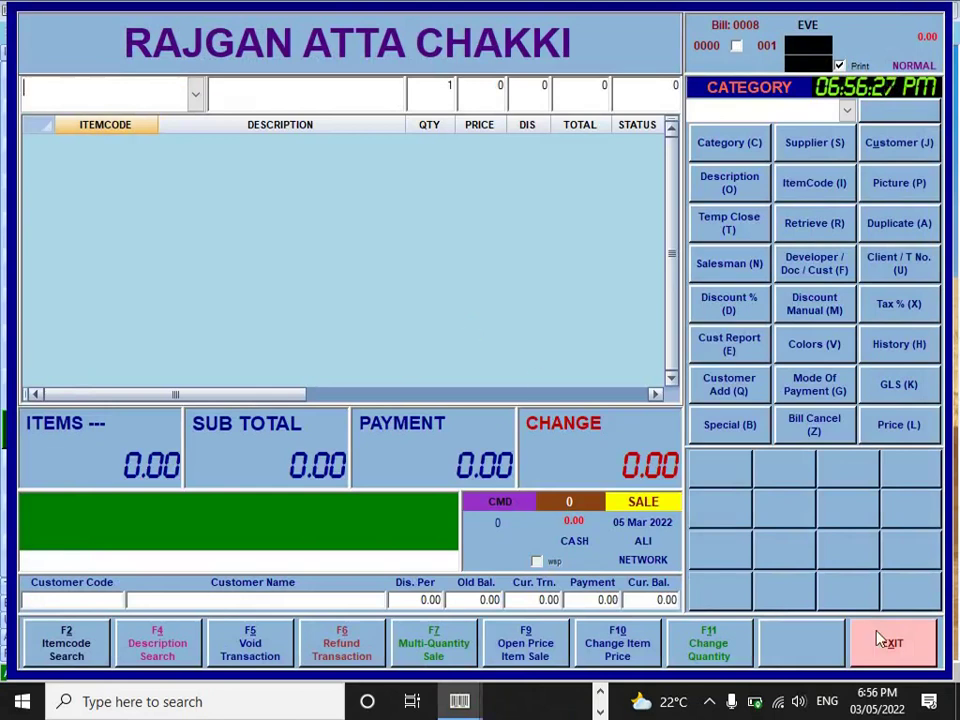
click(899, 642)
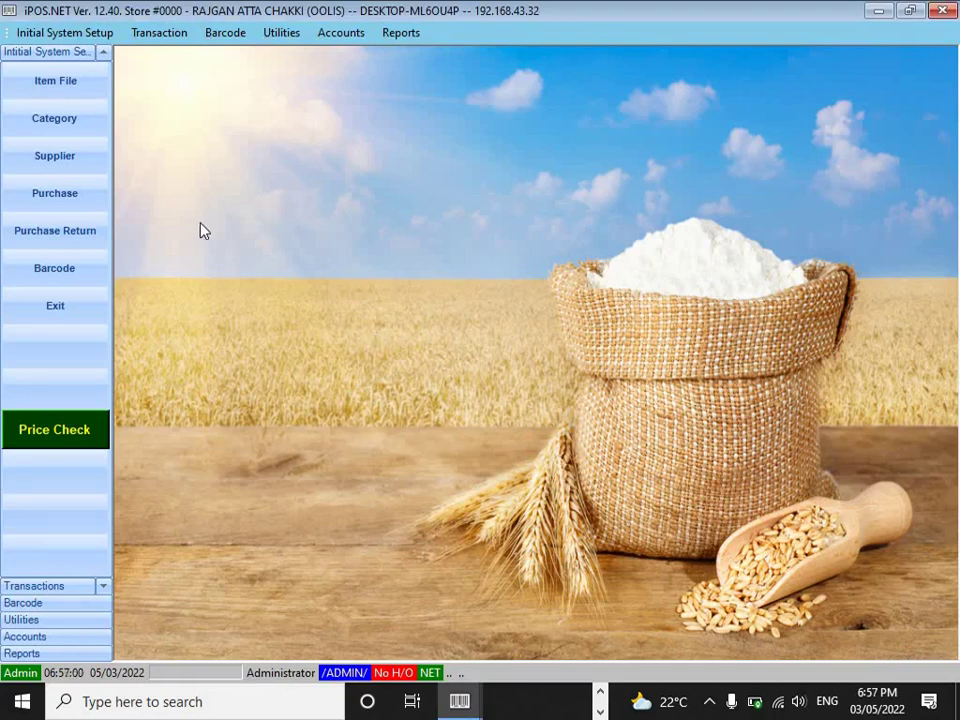
- Create and save a new Stock Credit Note header for supplier 006
click(72, 240)
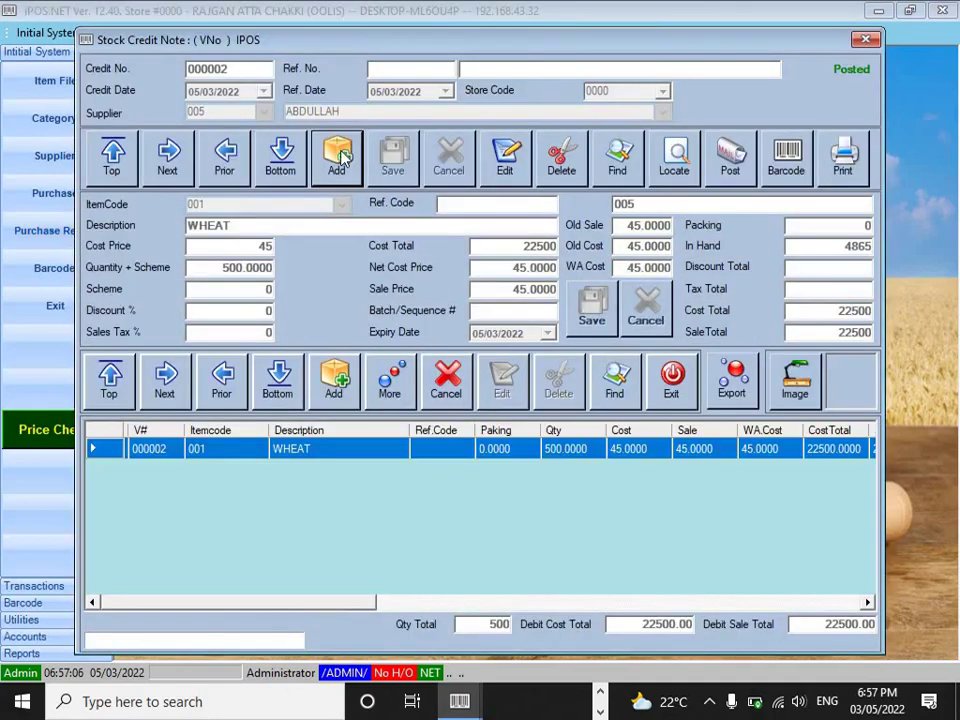
click(340, 158)
click(264, 114)
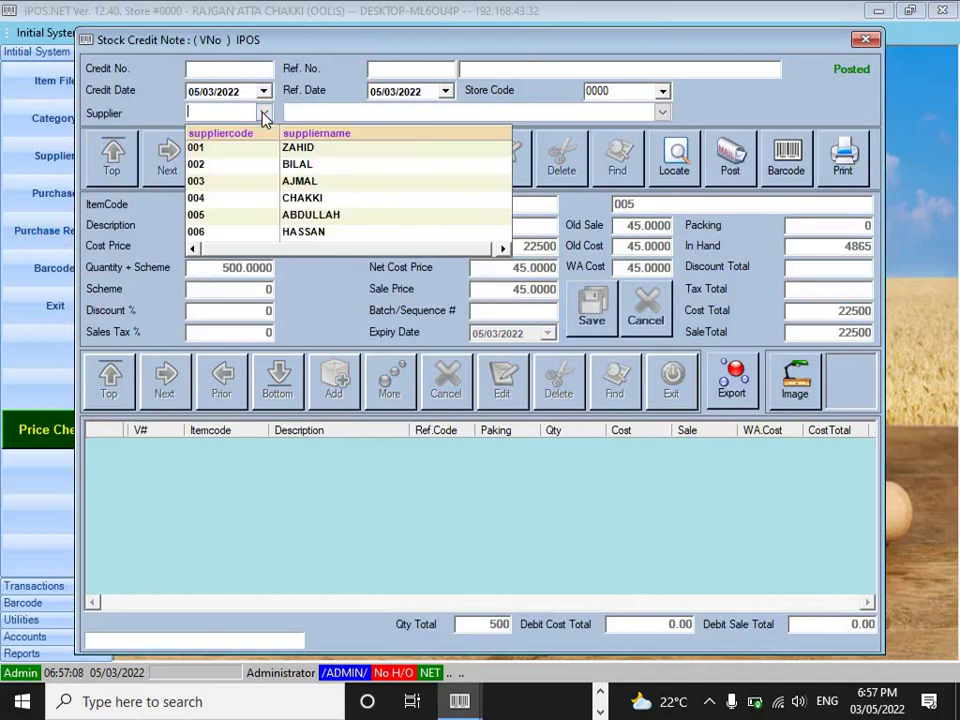
click(325, 232)
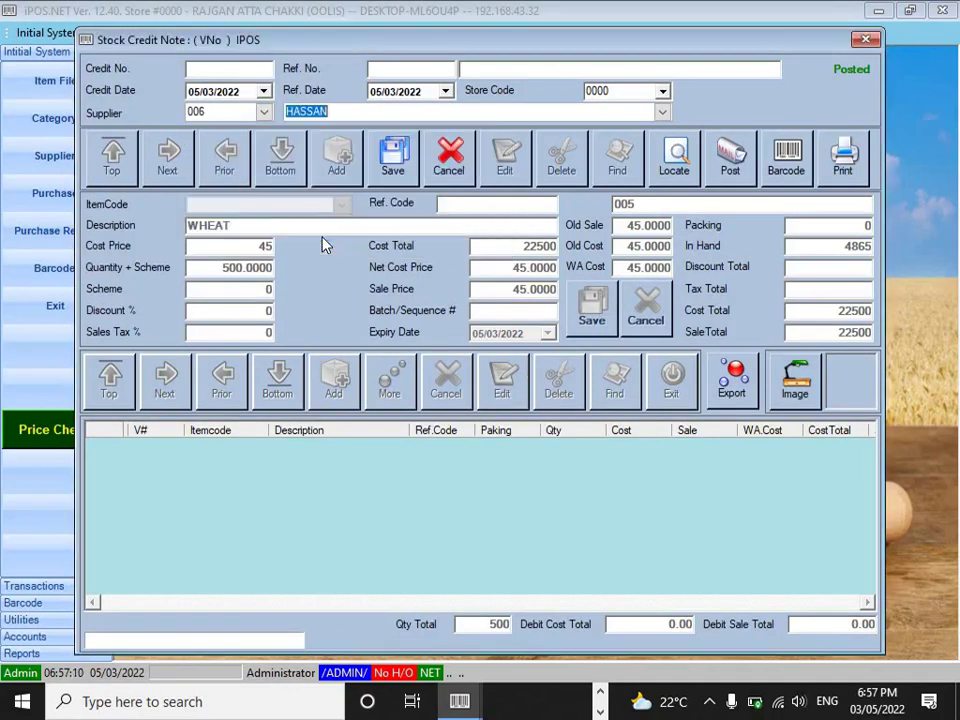
click(396, 155)
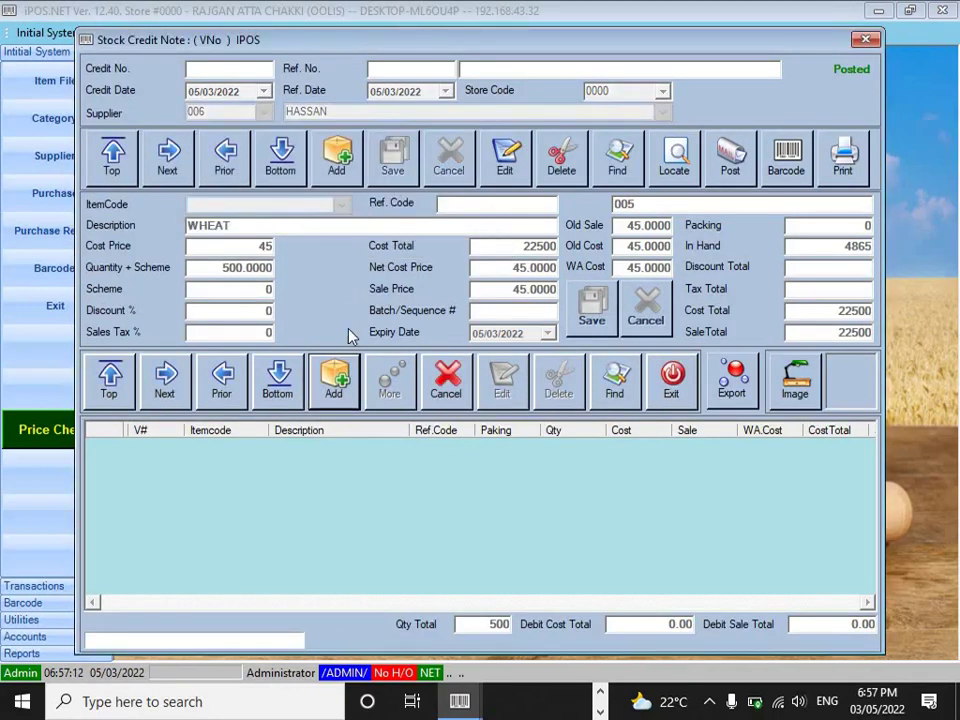
- Add an item line loading item 001 WHEAT at cost 45
click(327, 395)
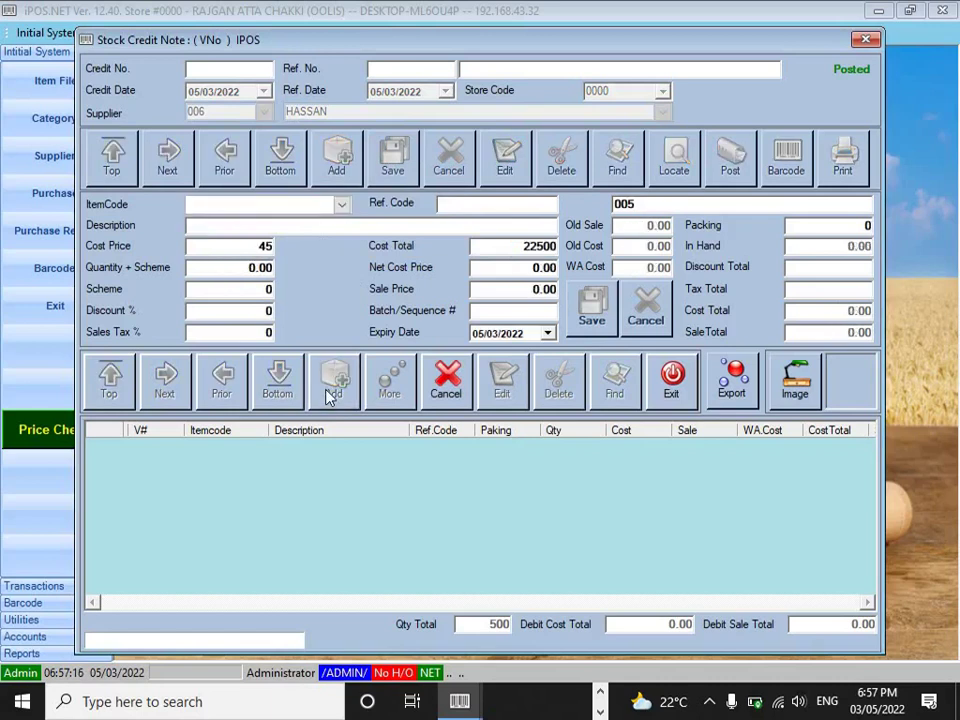
key(Down)
key(Return)
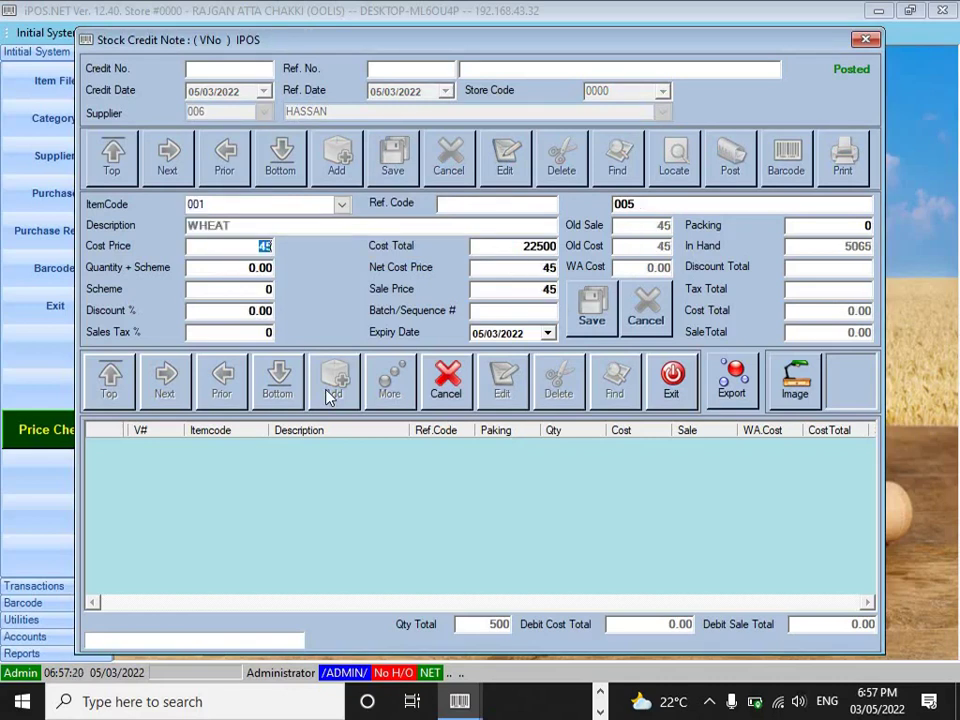